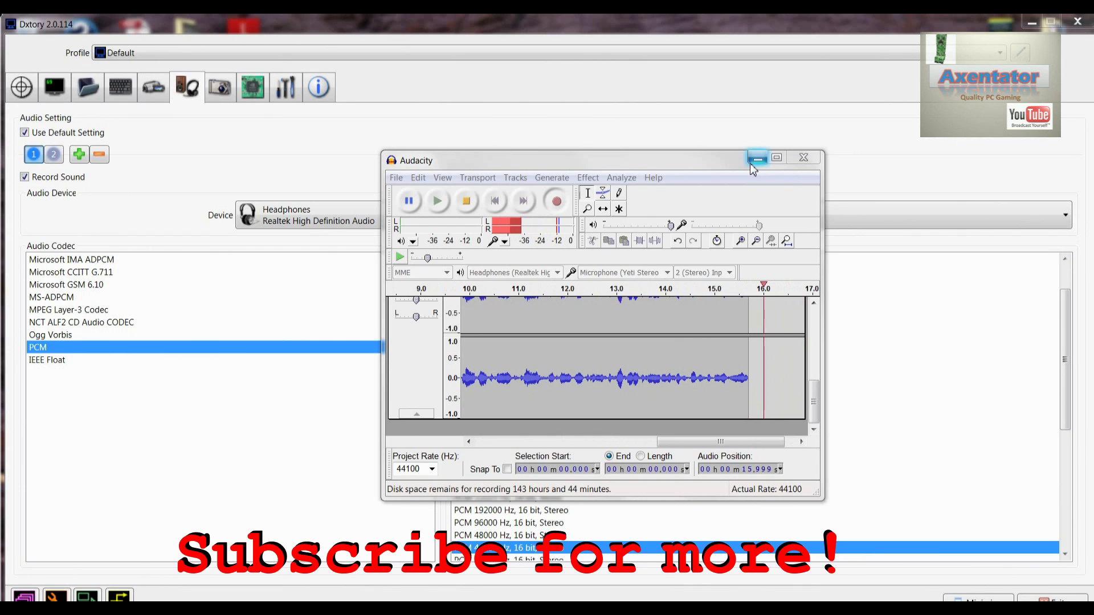
# Step: Minimize Audacity so it no longer covers Dxtory's audio settings
pyautogui.click(751, 162)
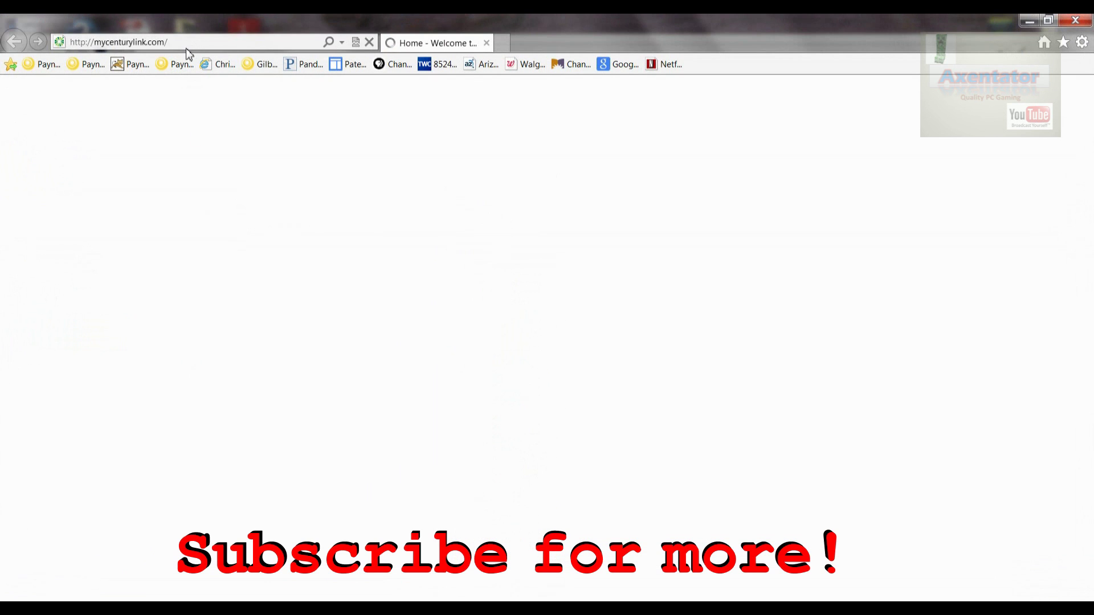
# Step: Load google.com in Internet Explorer
pyautogui.click(187, 48)
pyautogui.write('google.xci')
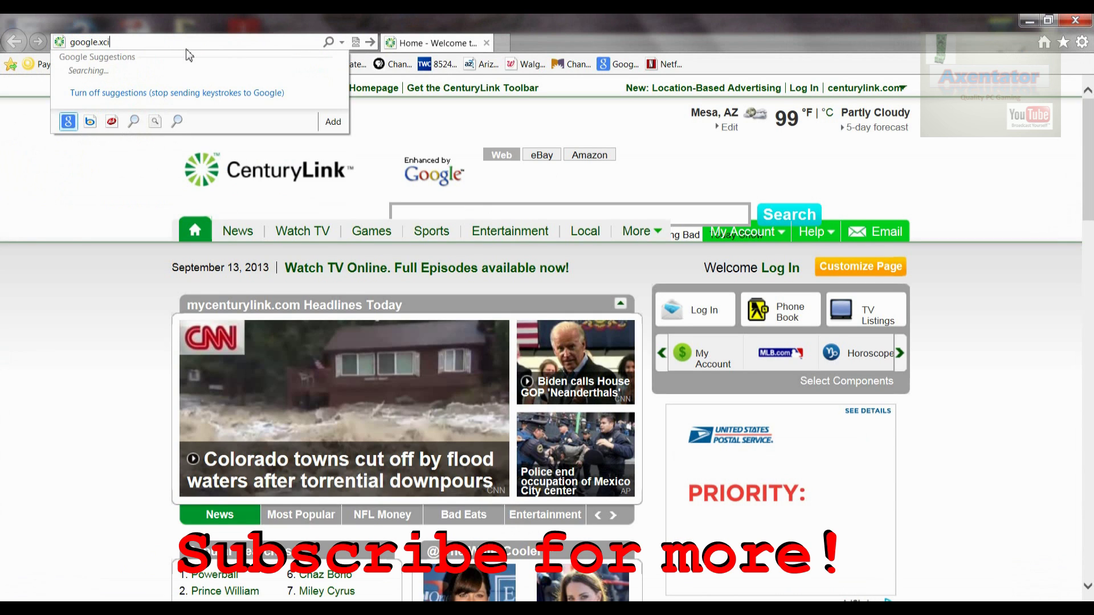
pyautogui.press('BackSpace')
pyautogui.press('BackSpace')
pyautogui.press('BackSpace')
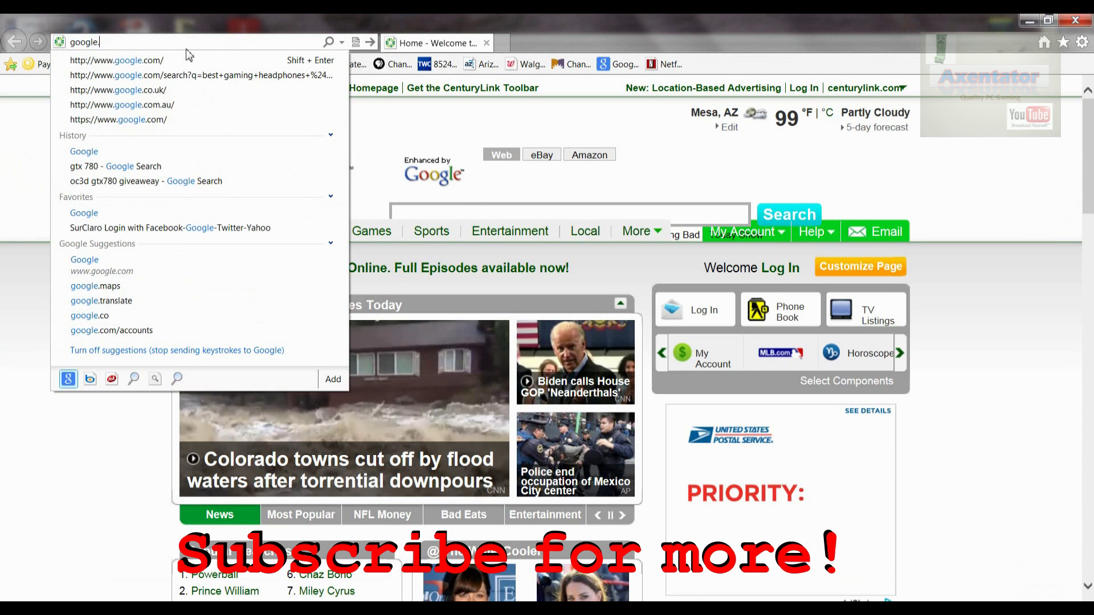
pyautogui.write('com/')
pyautogui.press('Return')
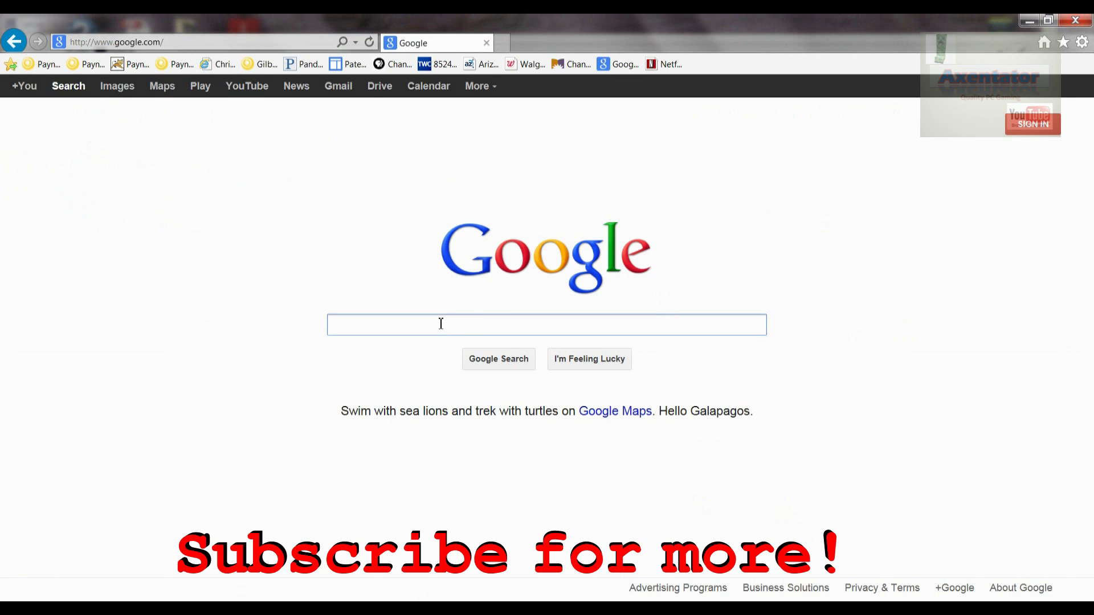
# Step: Search 'x264 codec', review the free-codecs x264 download page, then return to Dxtory
pyautogui.write('x264 code')
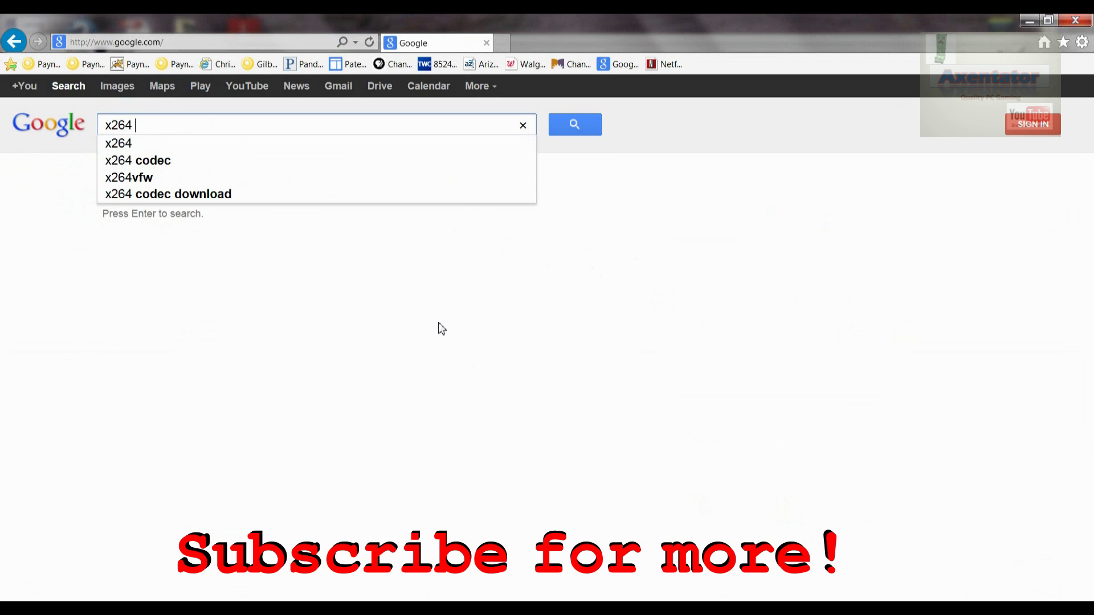
pyautogui.write('c')
pyautogui.press('Return')
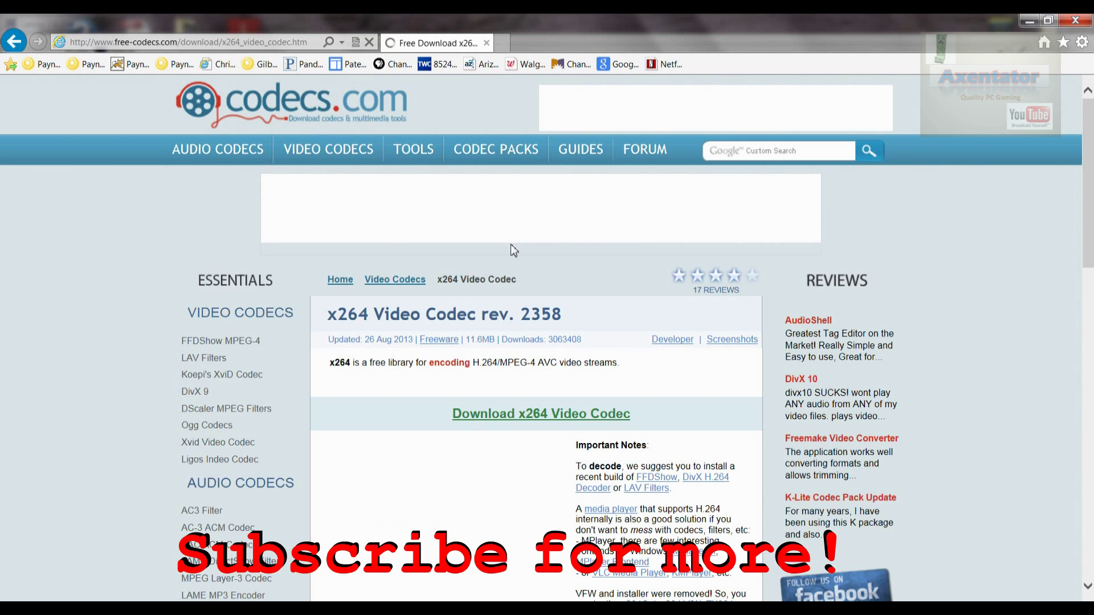
pyautogui.scroll(-4, 616, 517)
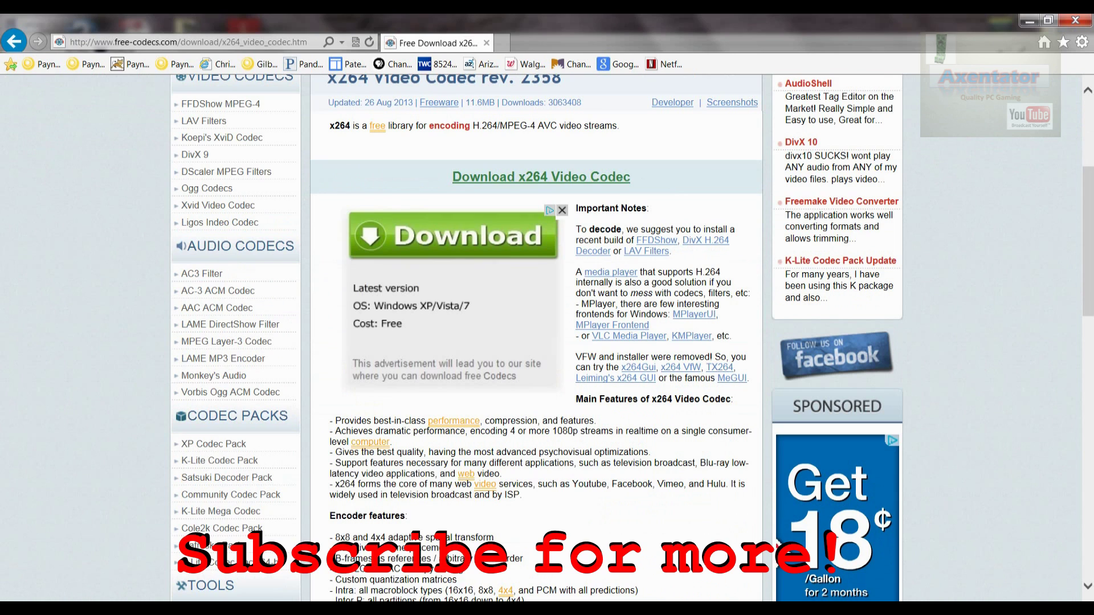
pyautogui.moveTo(378, 605)
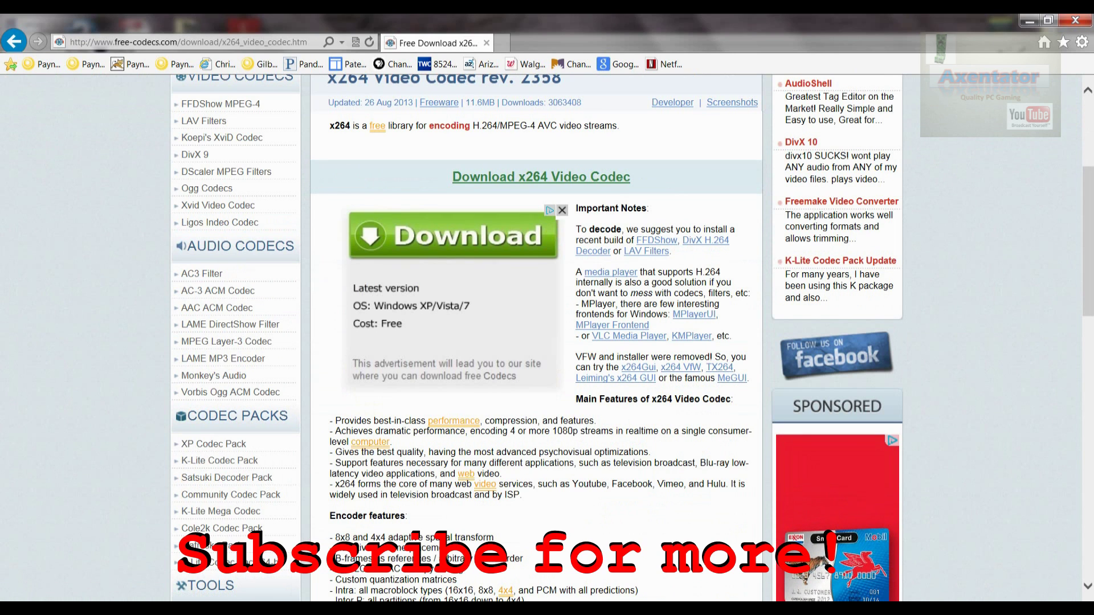
pyautogui.moveTo(598, 293); pyautogui.dragTo(653, 293)
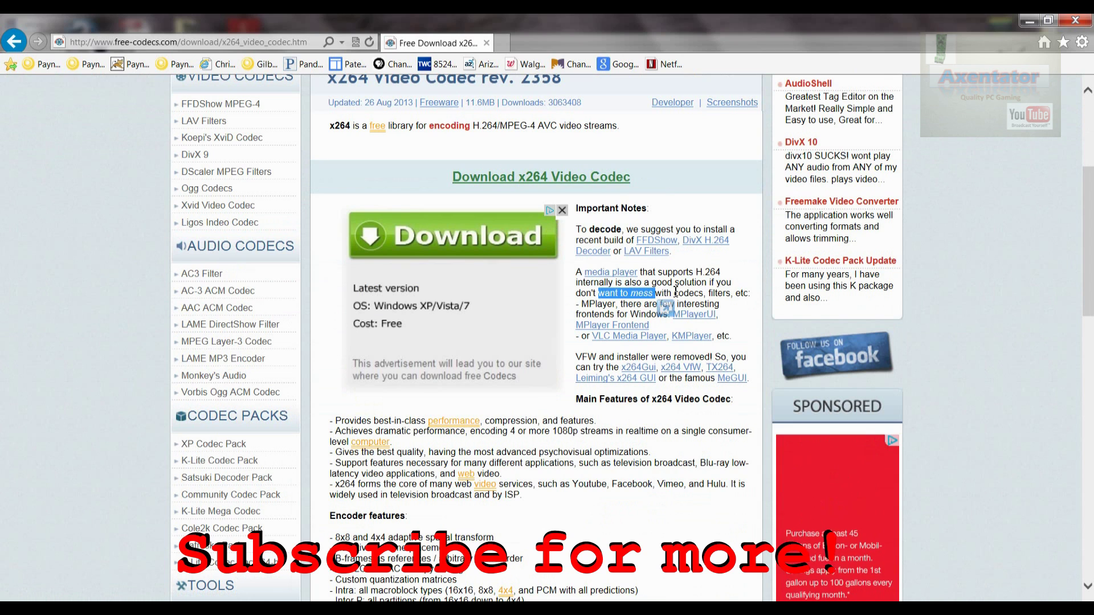
pyautogui.click(676, 291)
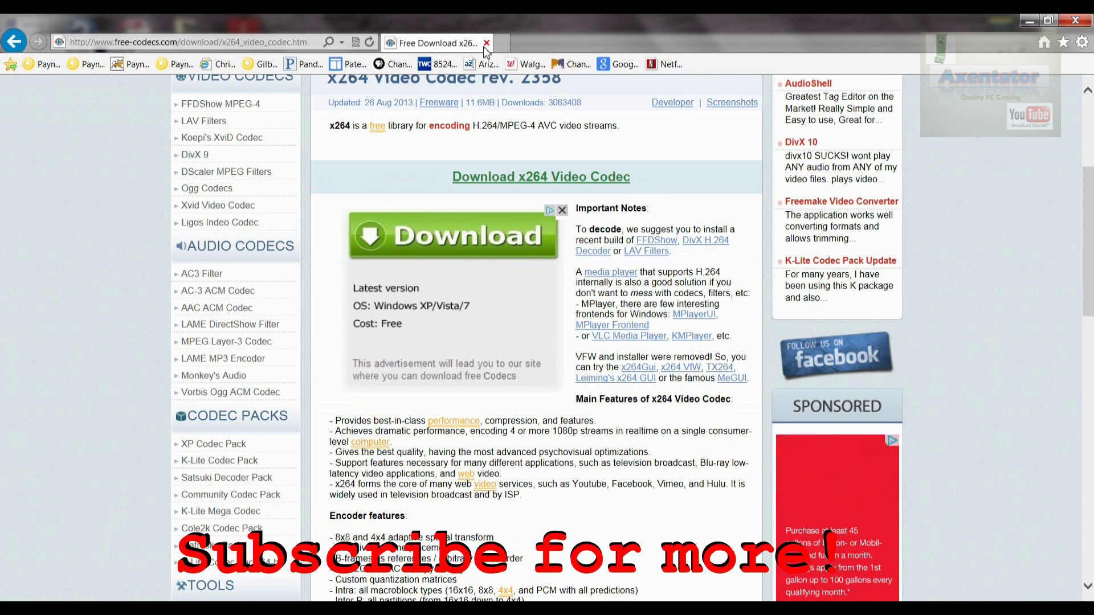
pyautogui.hotkey('alt', 'Tab')
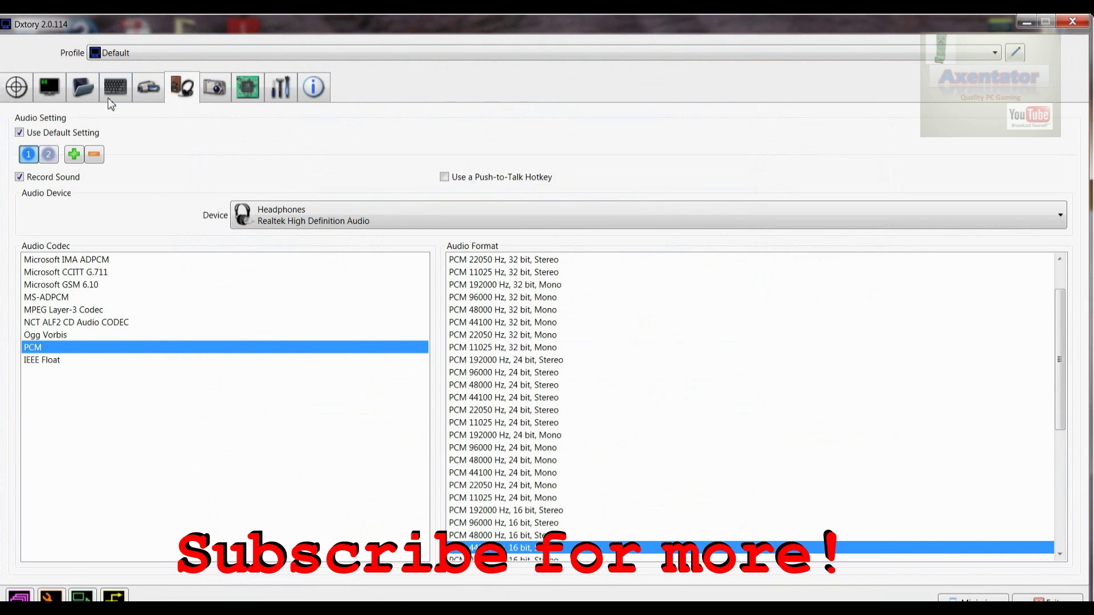
# Step: Show the target information page and browse the game profile list, leaving Default
pyautogui.click(21, 89)
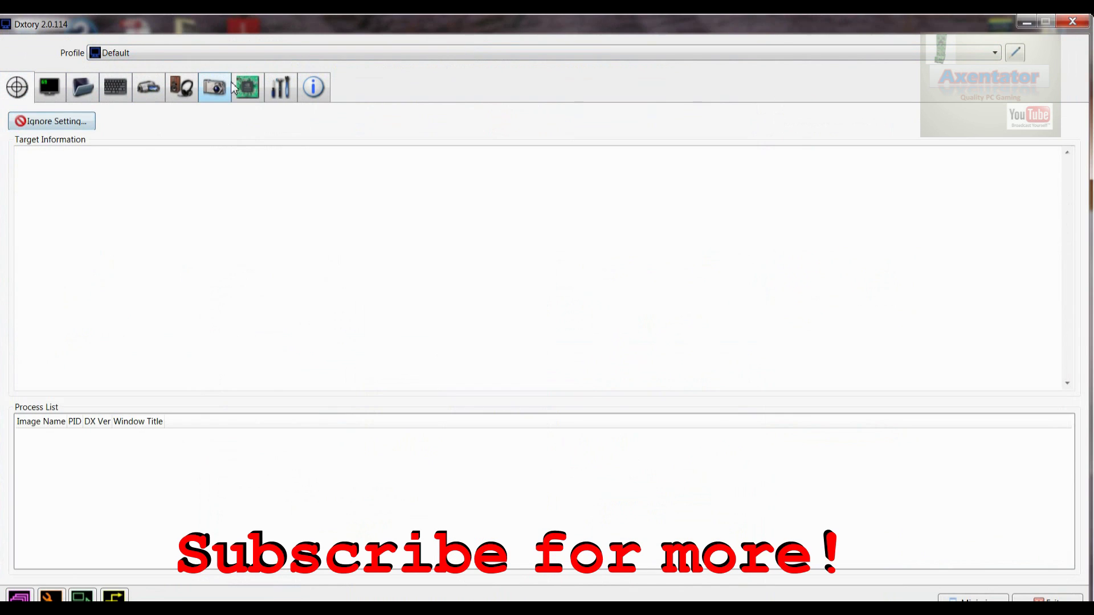
pyautogui.click(104, 57)
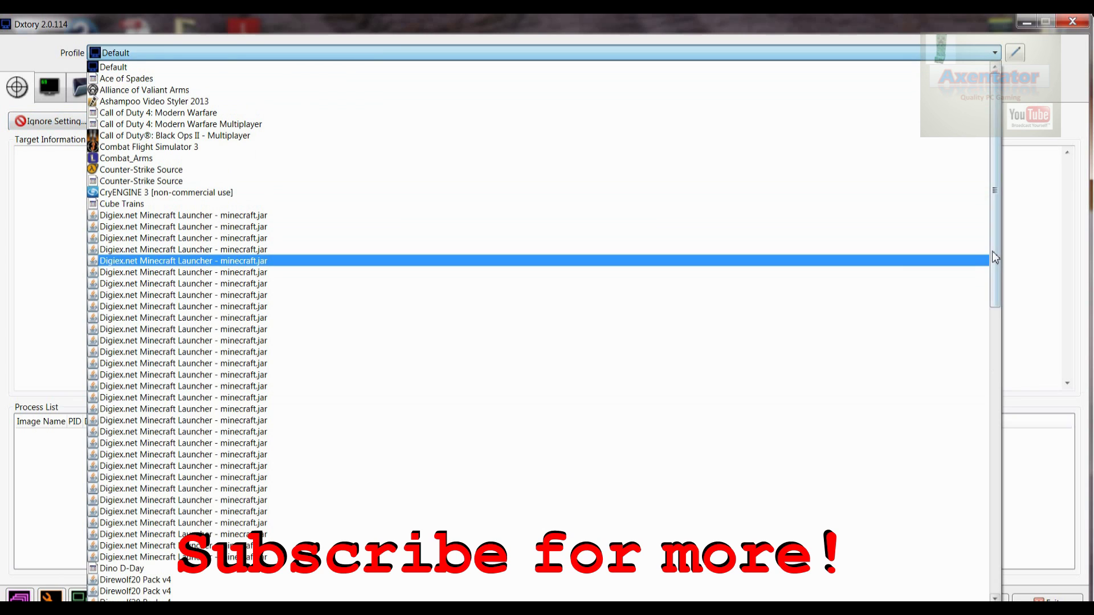
pyautogui.moveTo(993, 252); pyautogui.dragTo(997, 570)
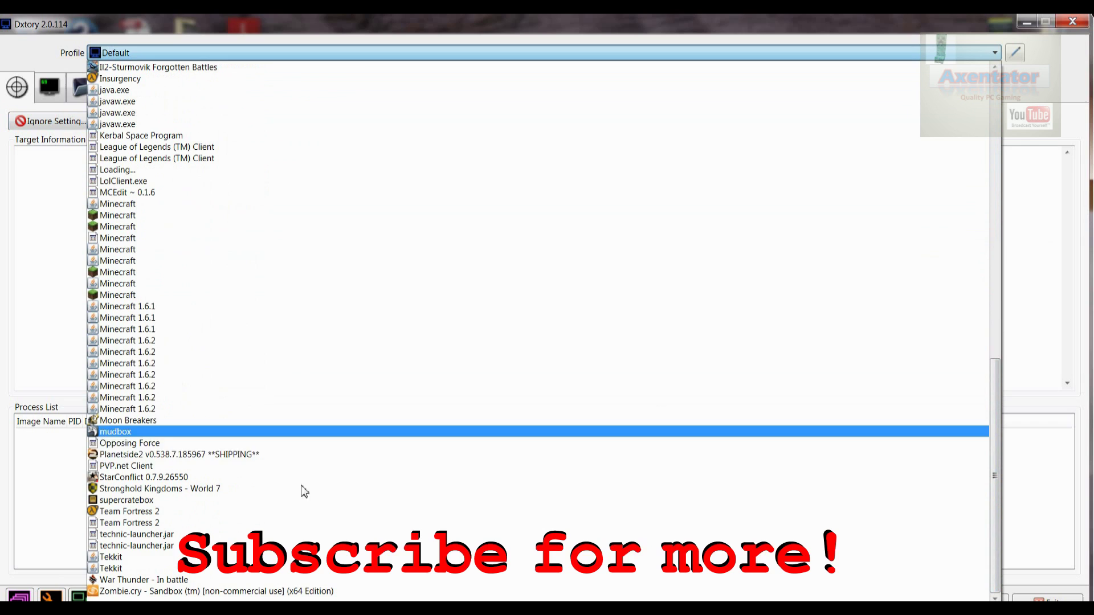
pyautogui.click(1032, 122)
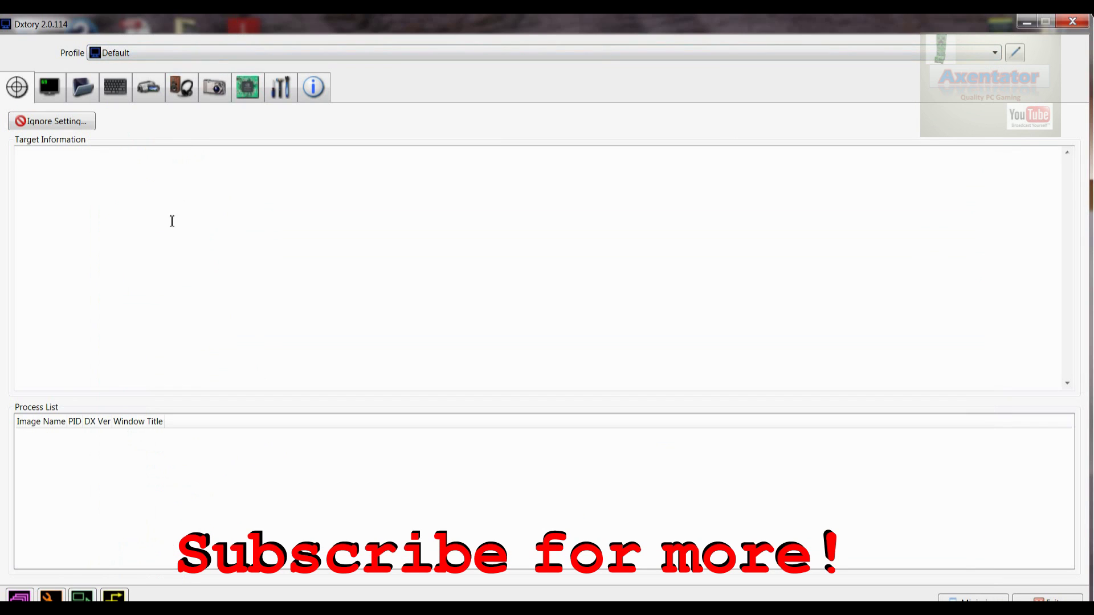
# Step: Try the Call of Duty Black Ops II Multiplayer profile, then set it back to Default
pyautogui.click(163, 55)
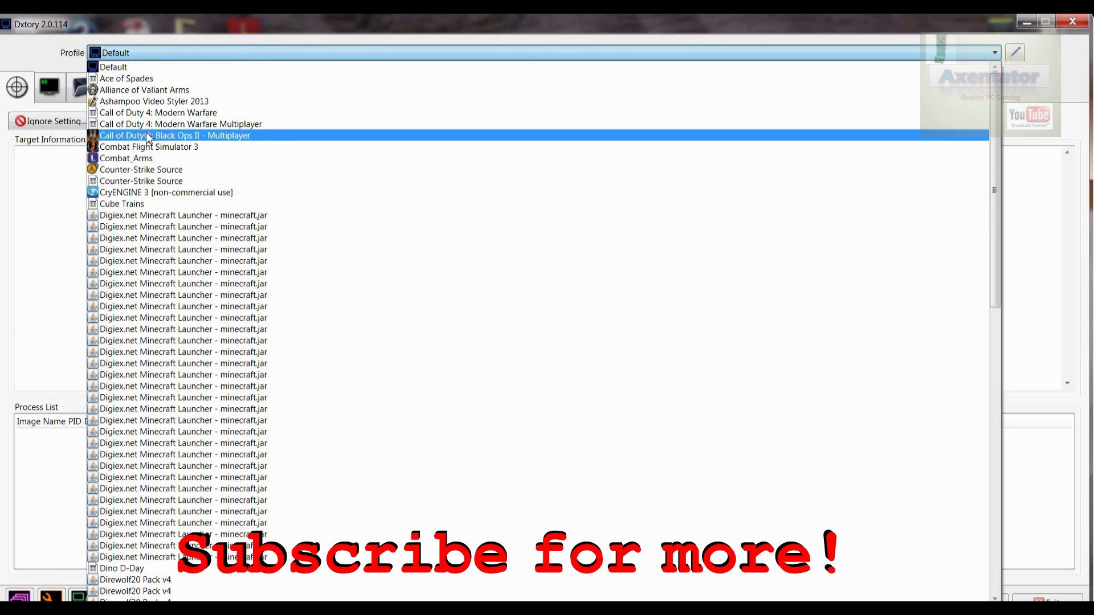
pyautogui.click(229, 134)
pyautogui.click(130, 54)
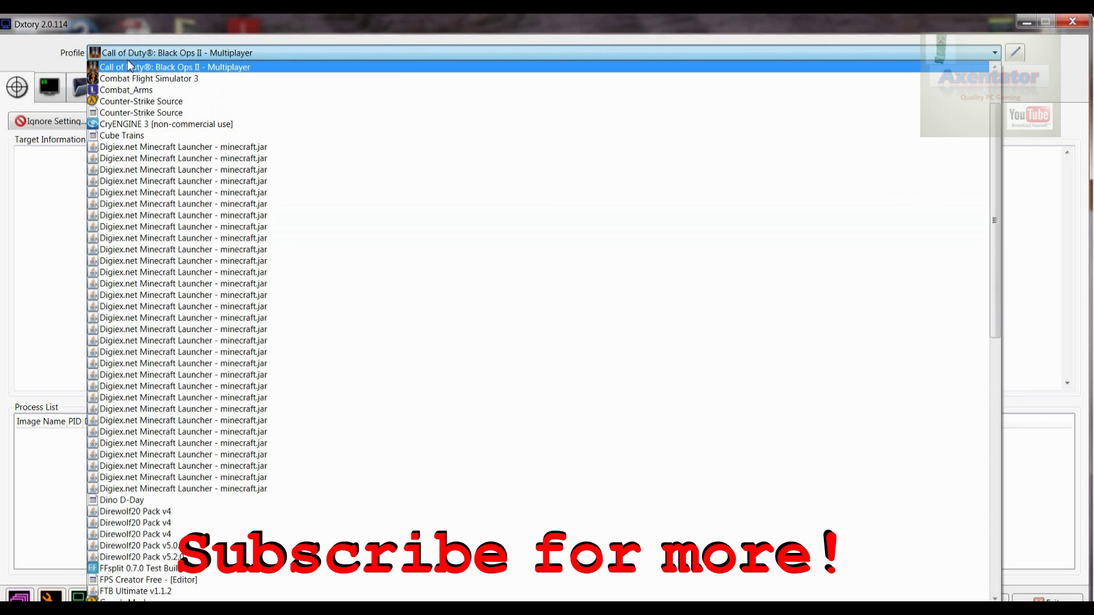
pyautogui.scroll(2, 126, 73)
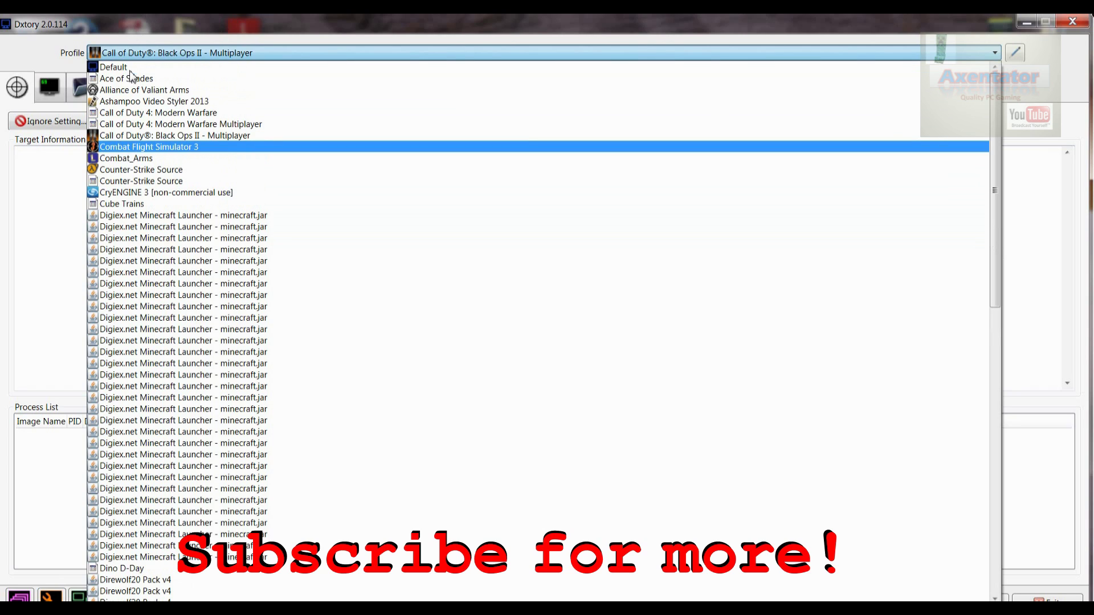
pyautogui.click(115, 67)
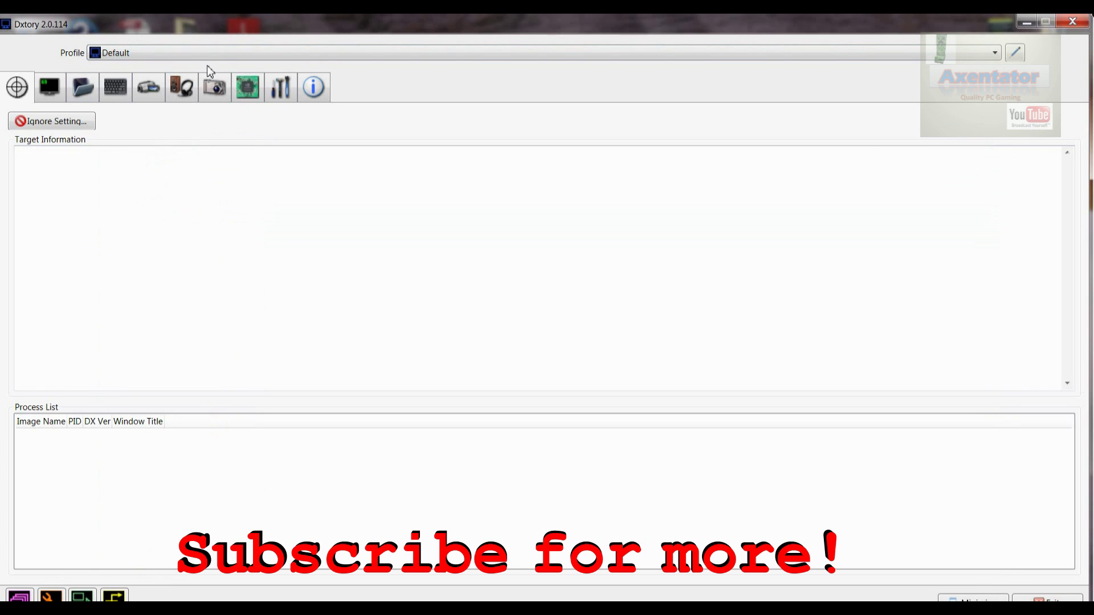
pyautogui.click(1016, 53)
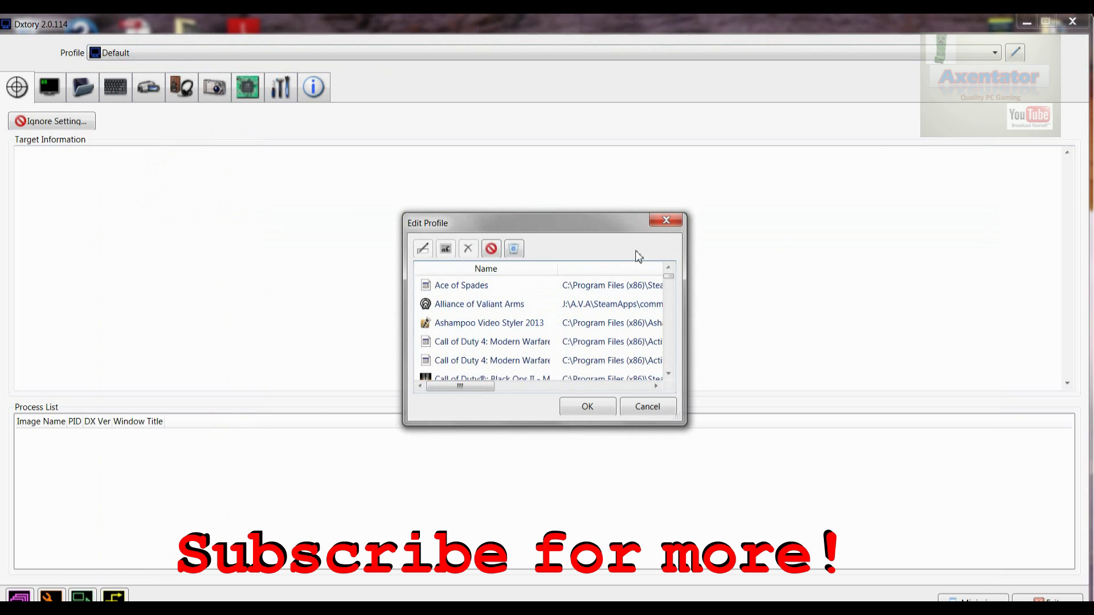
pyautogui.click(666, 221)
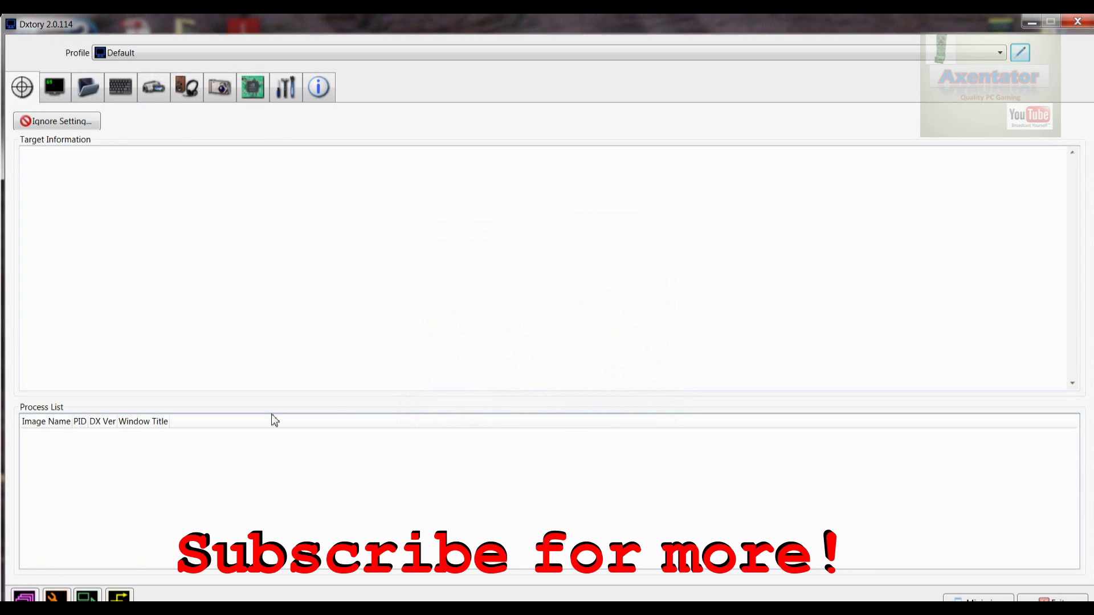
# Step: Enable the Video FPS, Write File FPS and Record Status overlays, keeping blue for non-recording
pyautogui.click(62, 85)
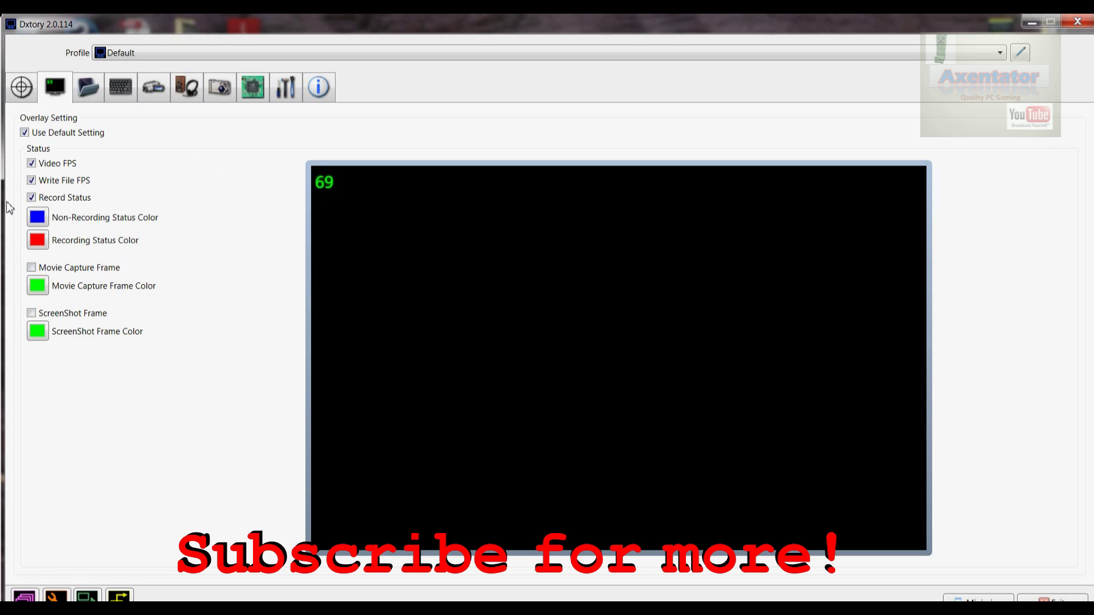
pyautogui.click(40, 219)
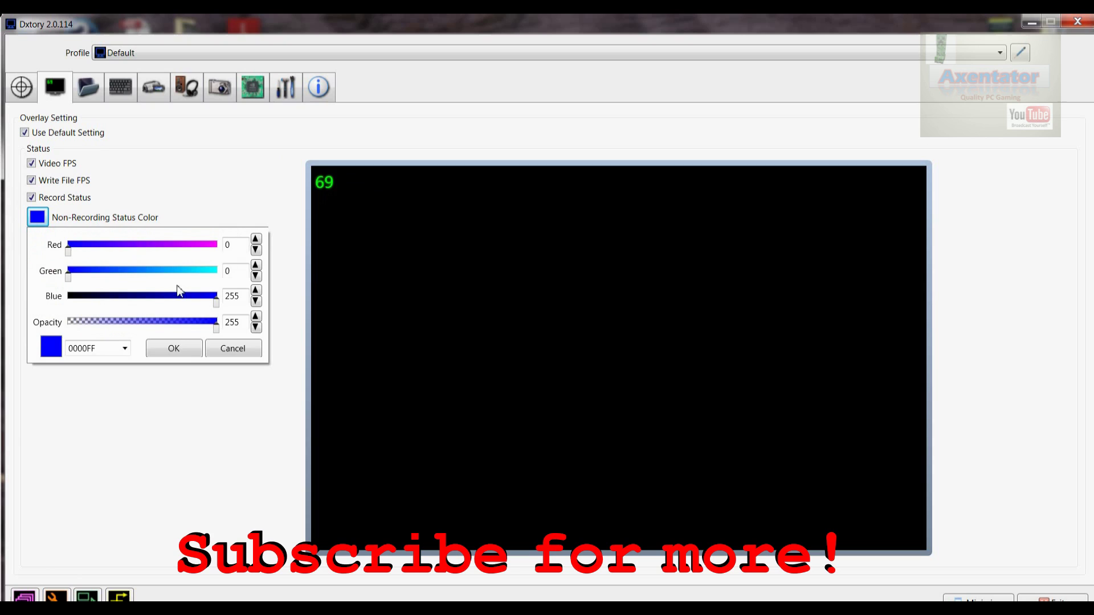
pyautogui.click(175, 345)
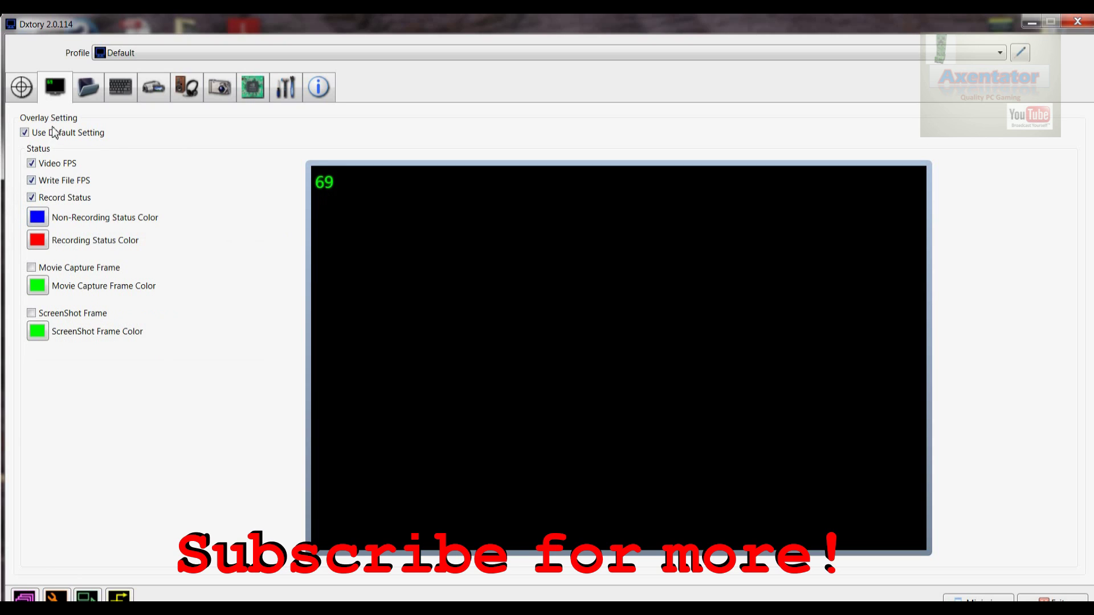
# Step: Go to the save-folder settings and select the existing movie save folder
pyautogui.click(89, 93)
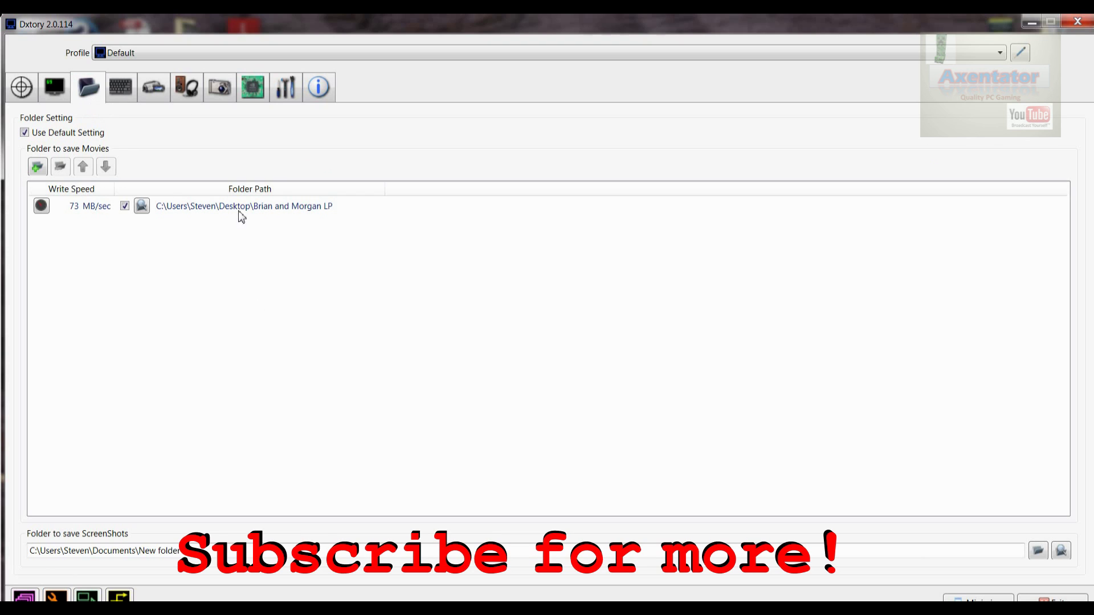
pyautogui.click(131, 101)
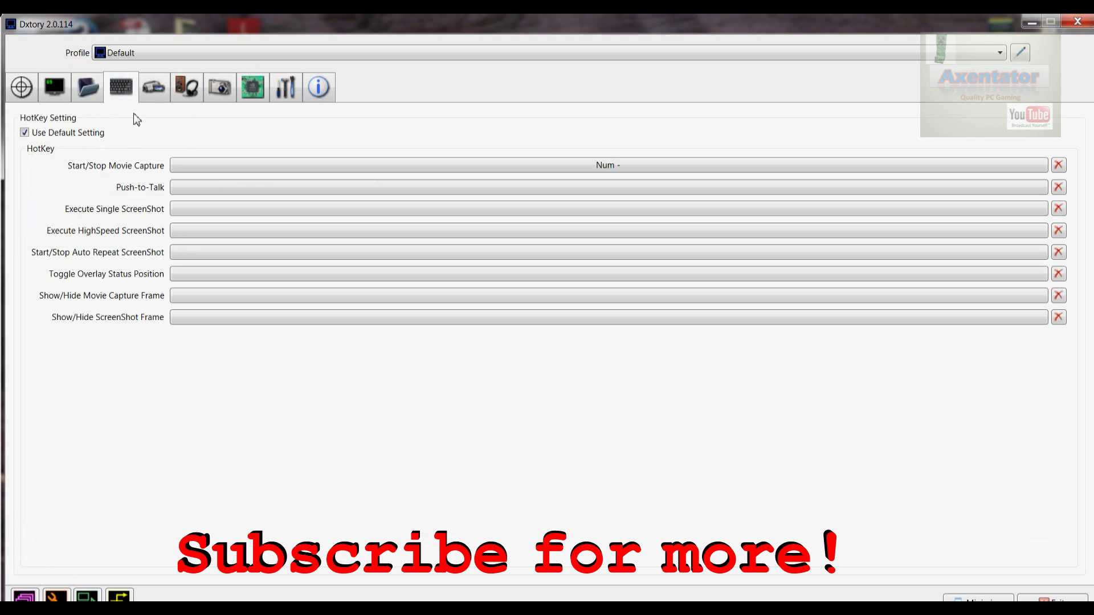
pyautogui.click(86, 91)
pyautogui.click(203, 207)
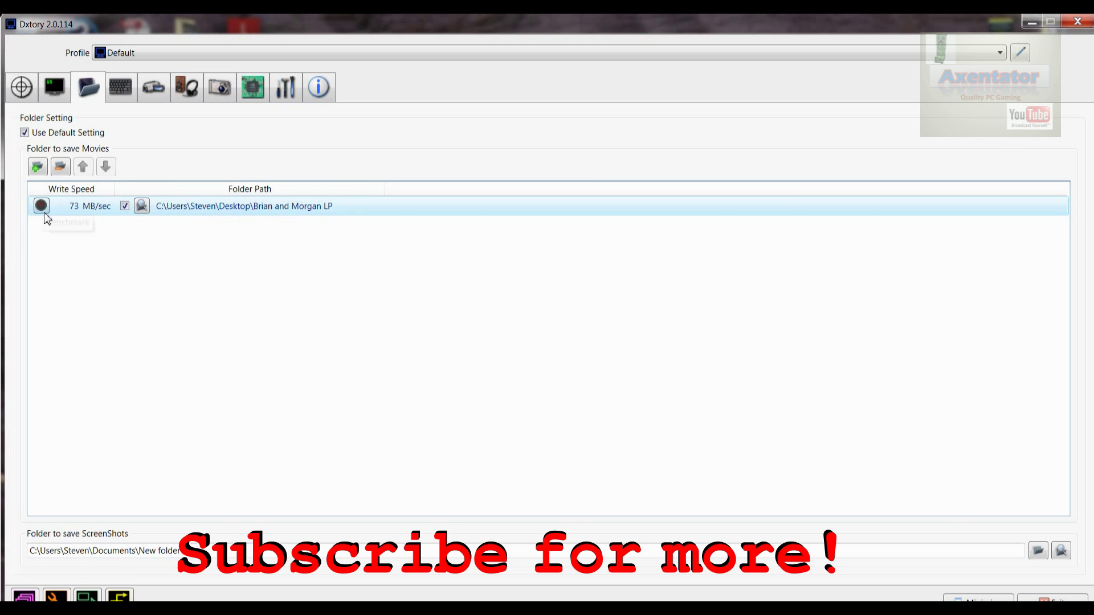
# Step: Add the Desktop as a second movie save folder
pyautogui.click(60, 166)
pyautogui.click(489, 263)
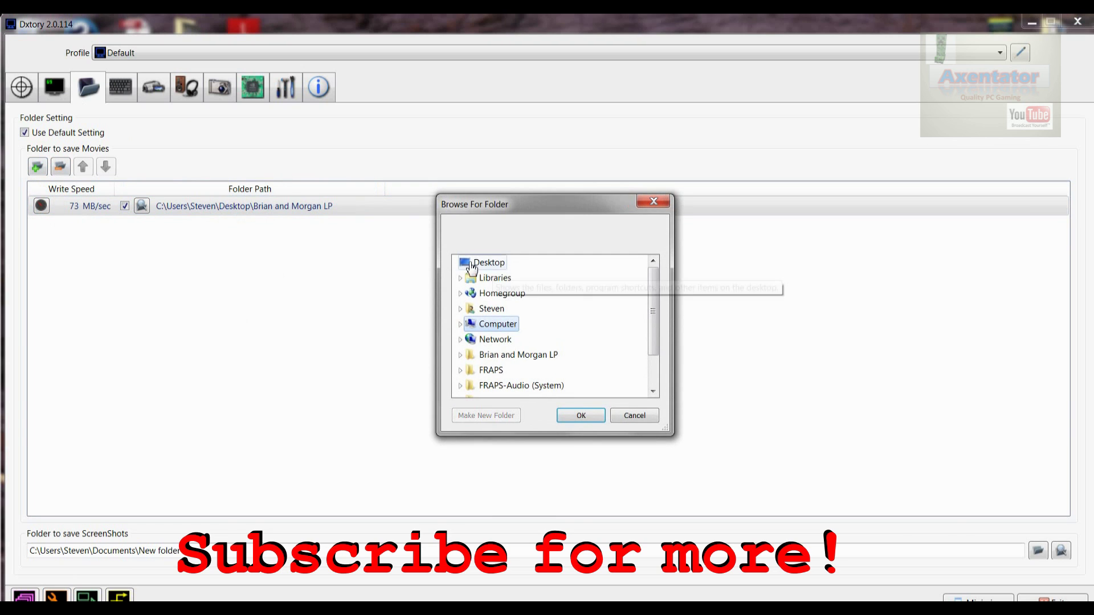
pyautogui.click(569, 416)
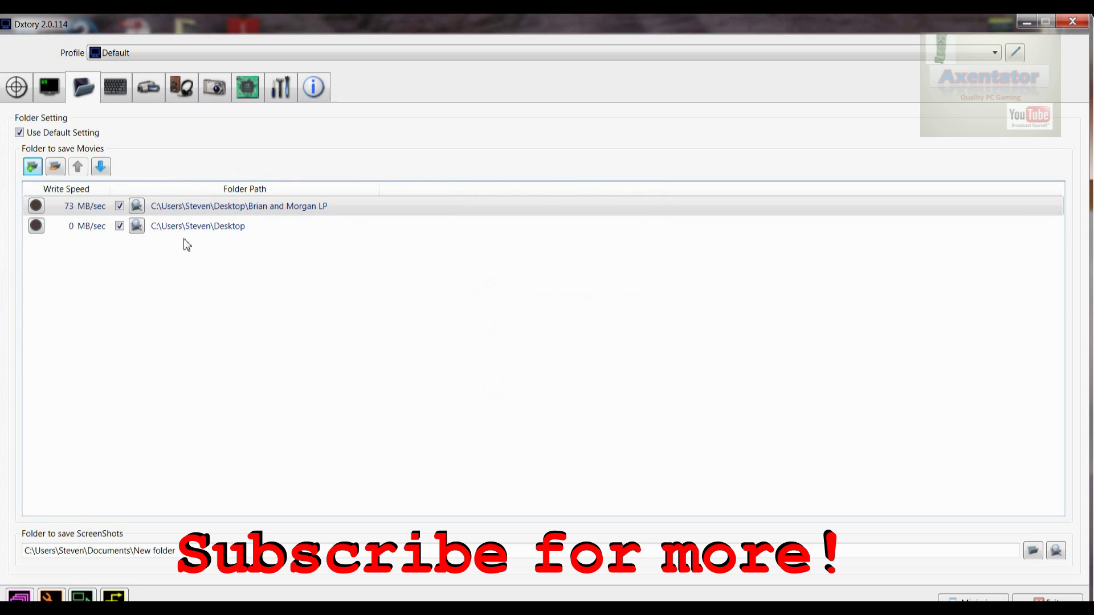
pyautogui.click(166, 228)
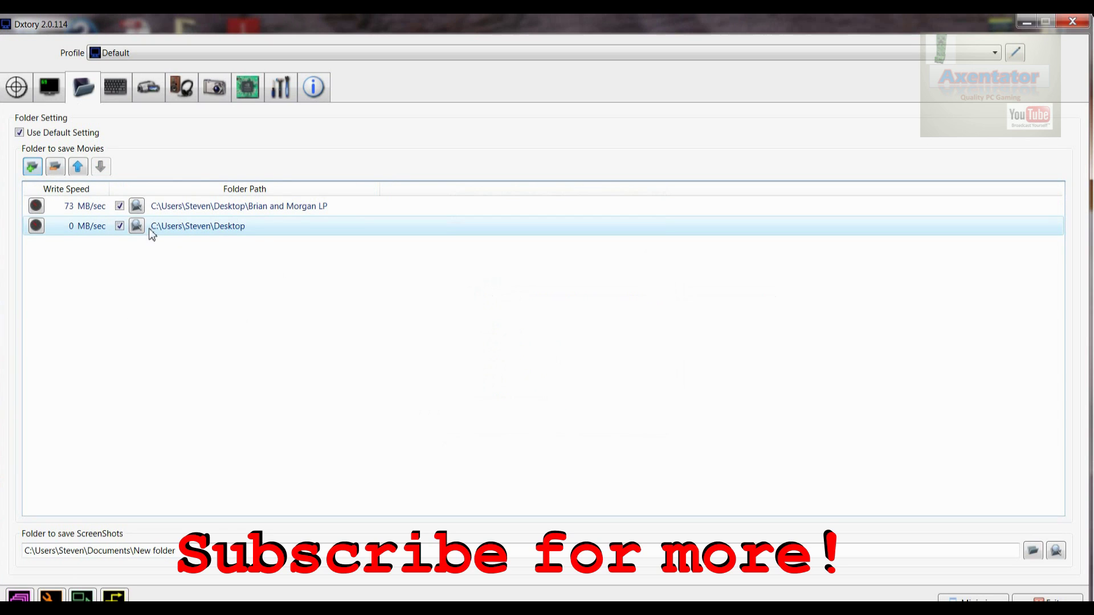
# Step: Benchmark the Desktop folder with a 1000 MB write, accepting the 75 MB/sec result
pyautogui.click(37, 226)
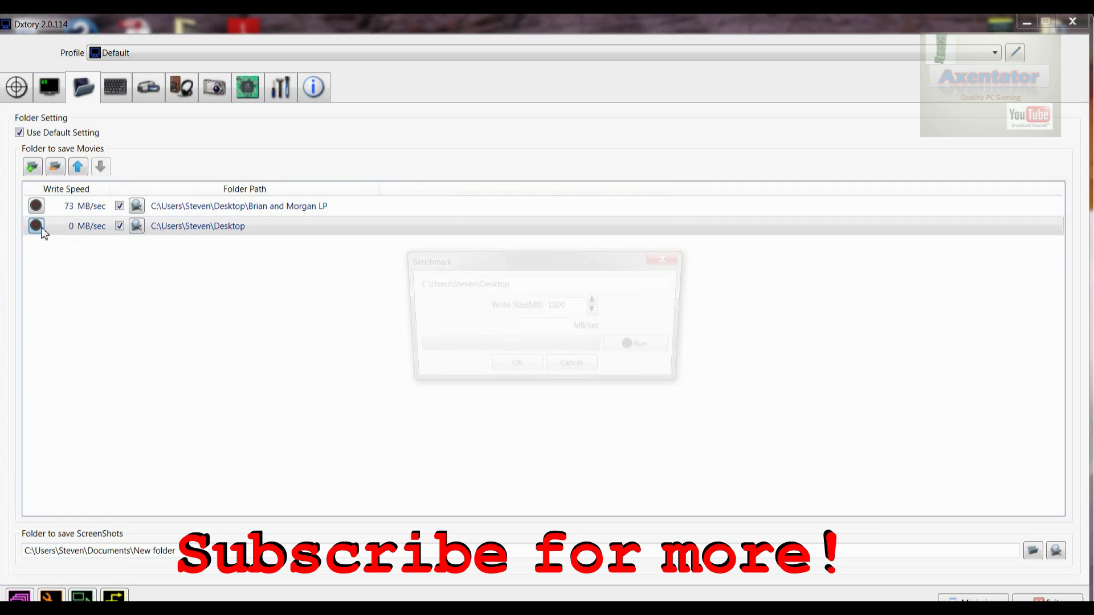
pyautogui.click(640, 347)
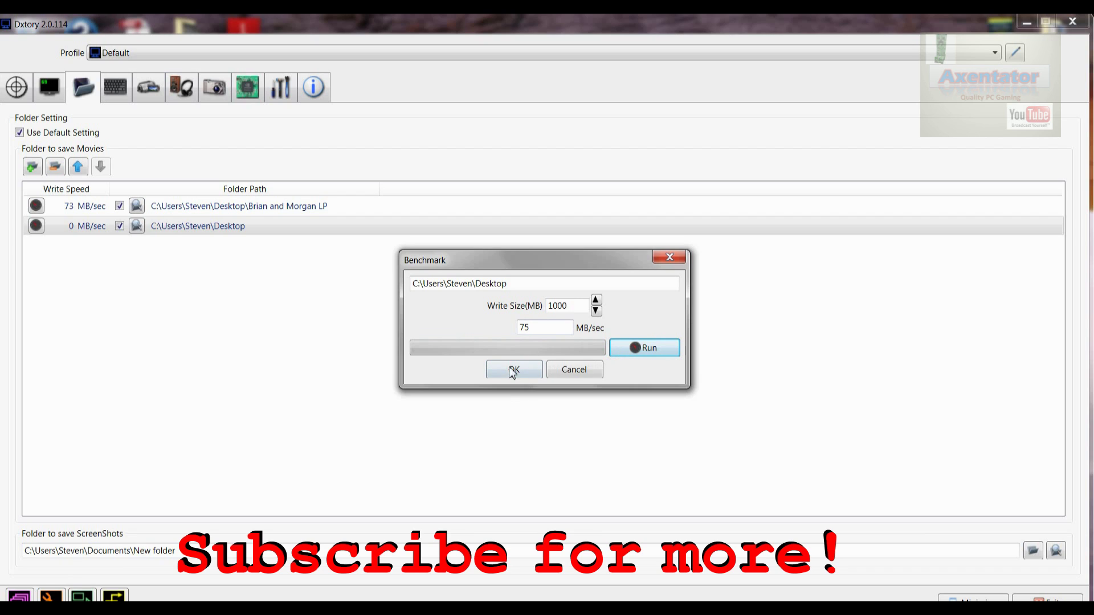
pyautogui.moveTo(579, 303); pyautogui.dragTo(540, 308)
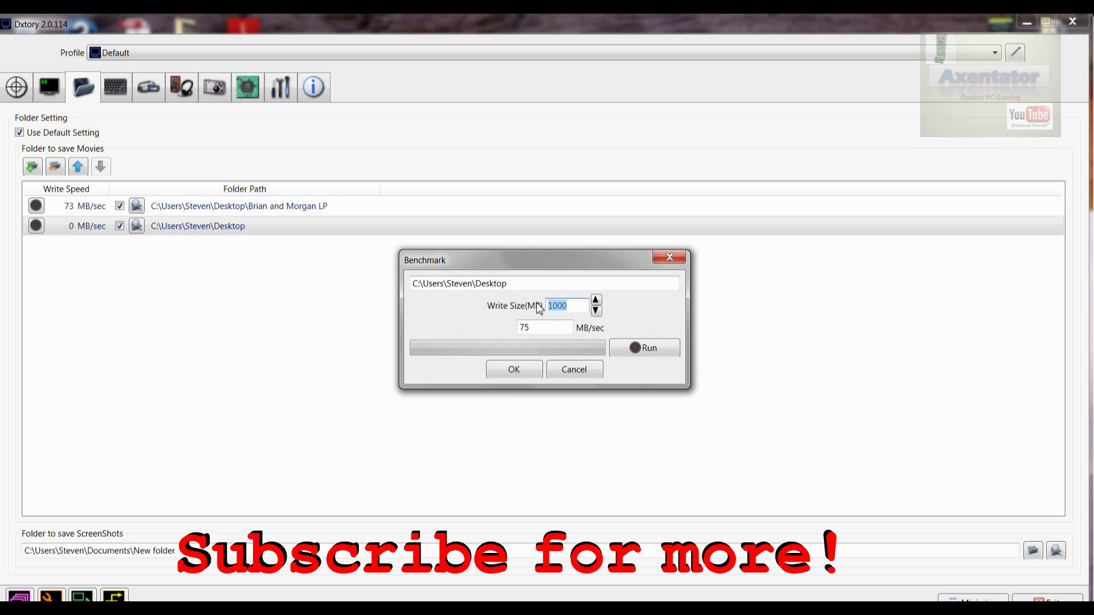
pyautogui.write('1000')
pyautogui.click(514, 371)
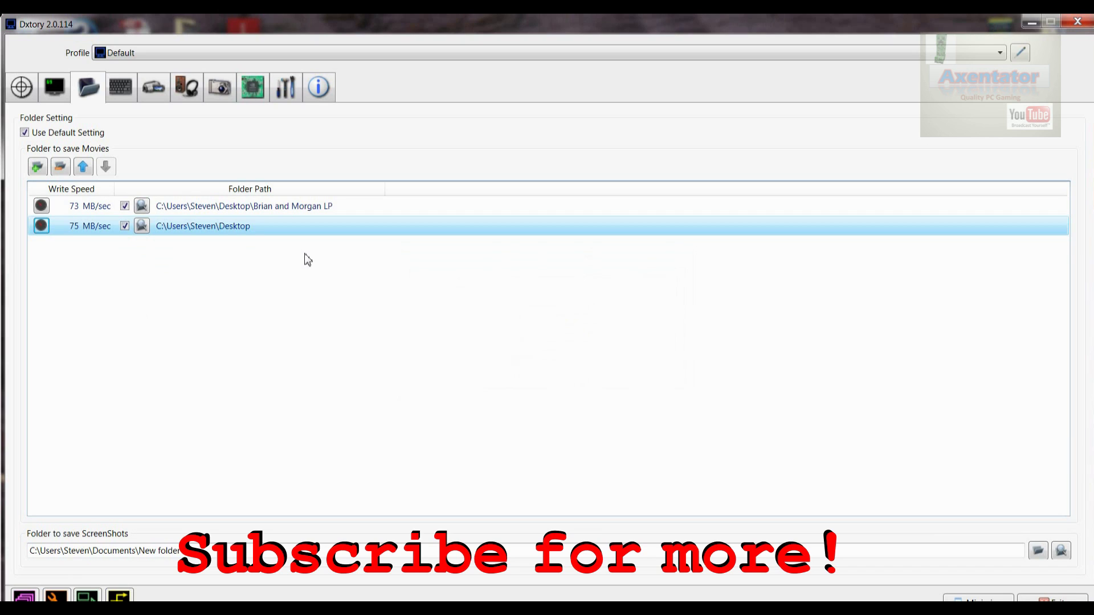
# Step: Keep Num - as the Start/Stop Movie Capture hotkey and clear the Push-to-Talk hotkey
pyautogui.click(117, 86)
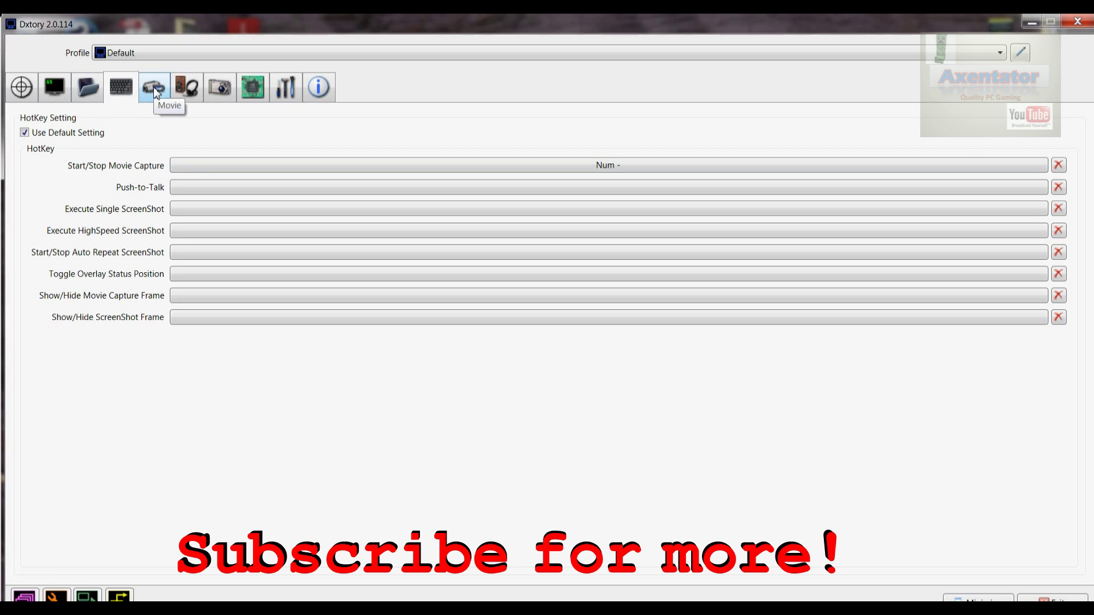
pyautogui.click(272, 163)
pyautogui.press('KP_Subtract')
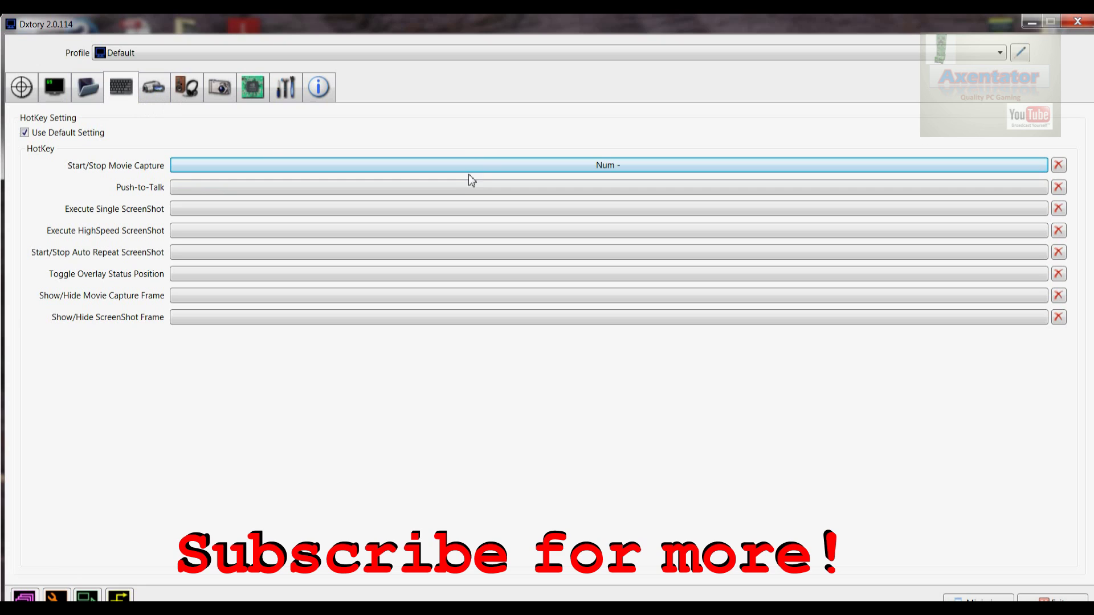
pyautogui.click(452, 191)
pyautogui.press('KP_Subtract')
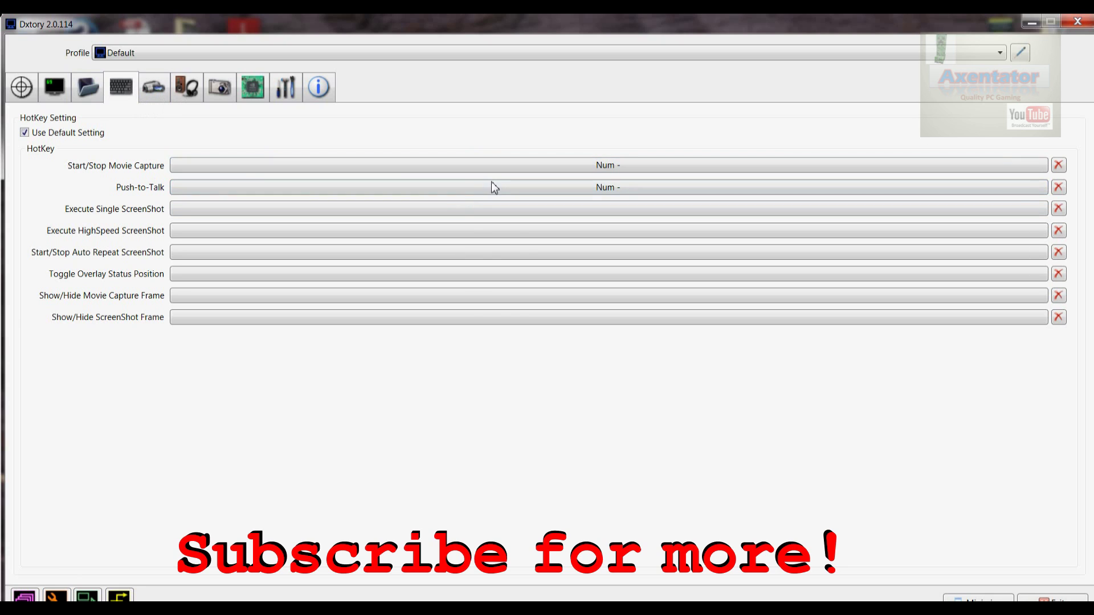
pyautogui.click(491, 184)
pyautogui.click(1059, 190)
pyautogui.click(143, 97)
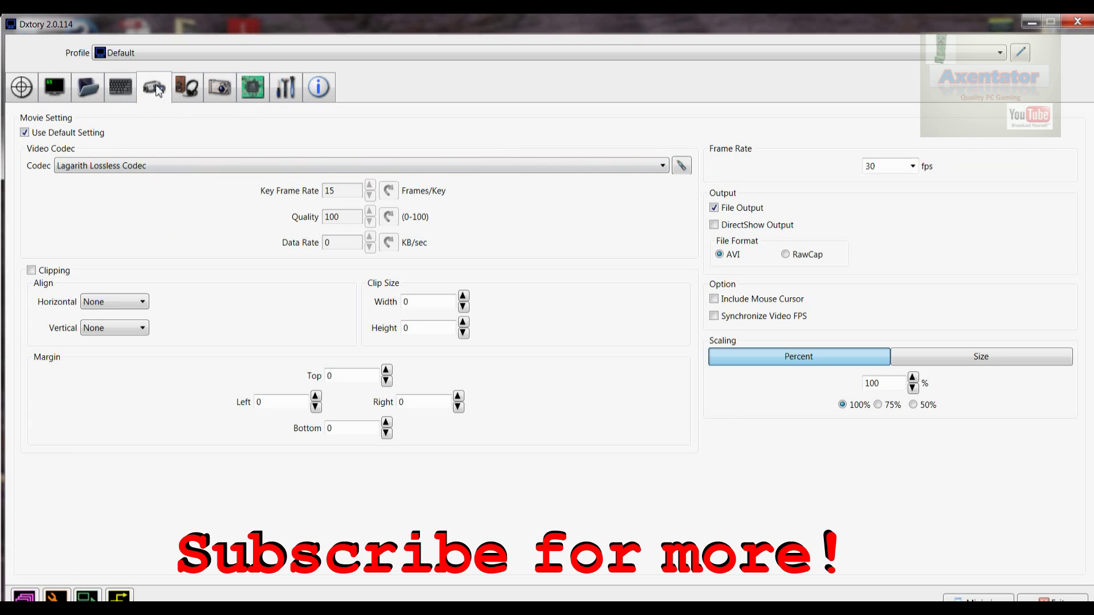
# Step: Select the x264vfw H.264 video codec and open its configuration
pyautogui.click(69, 165)
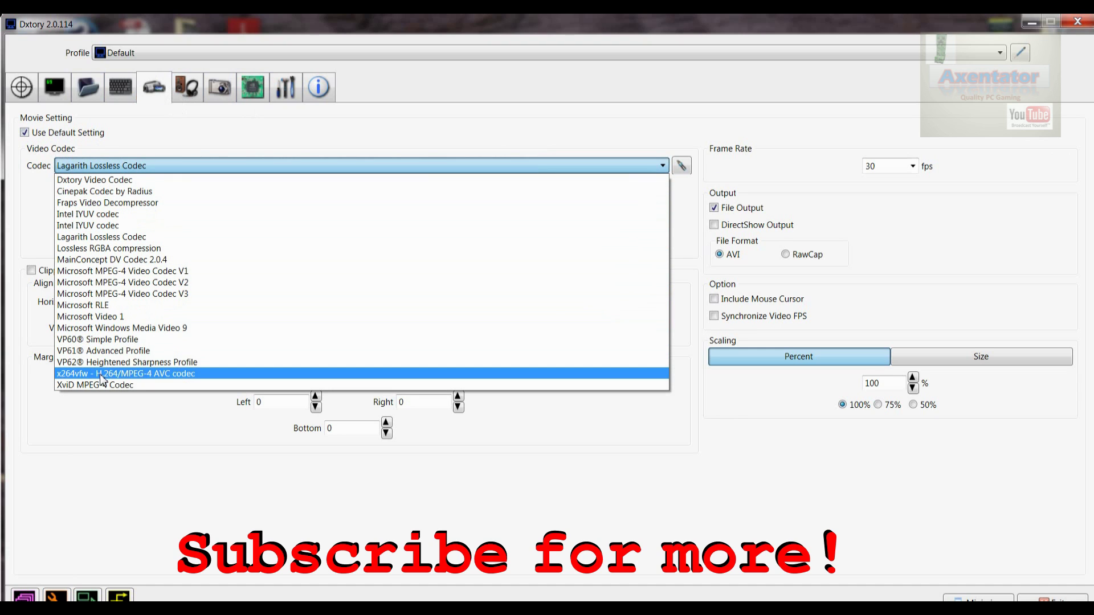
pyautogui.click(144, 376)
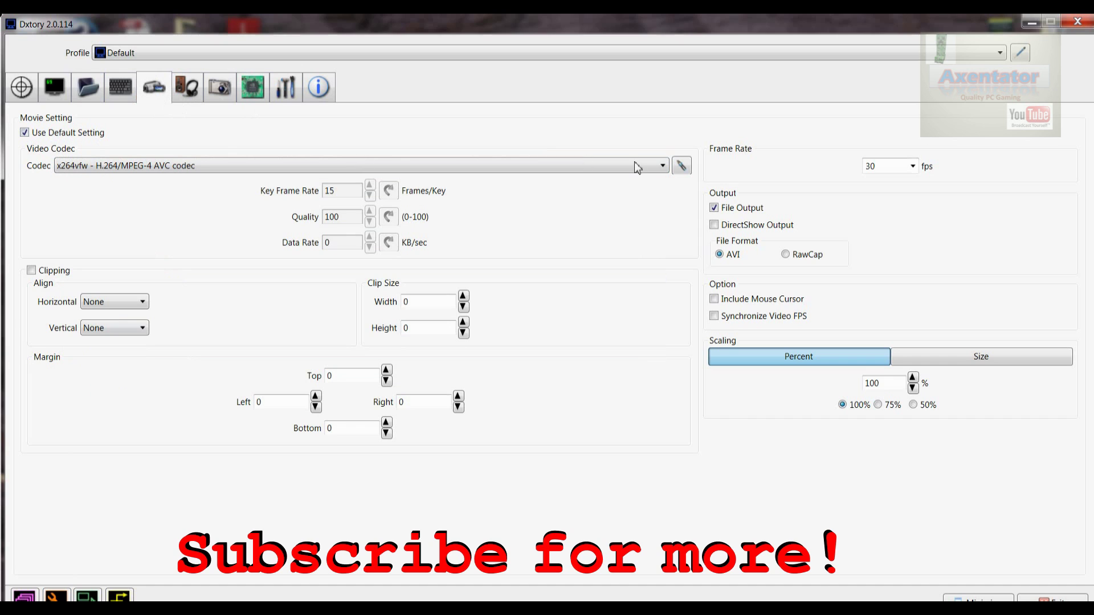
pyautogui.click(682, 166)
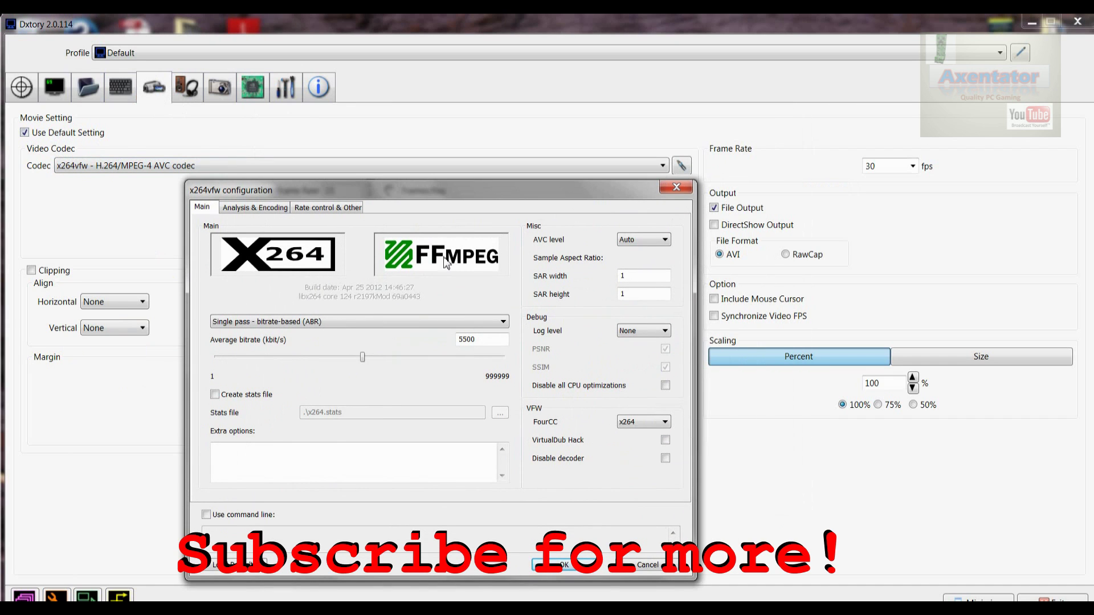
pyautogui.moveTo(354, 192); pyautogui.dragTo(385, 143)
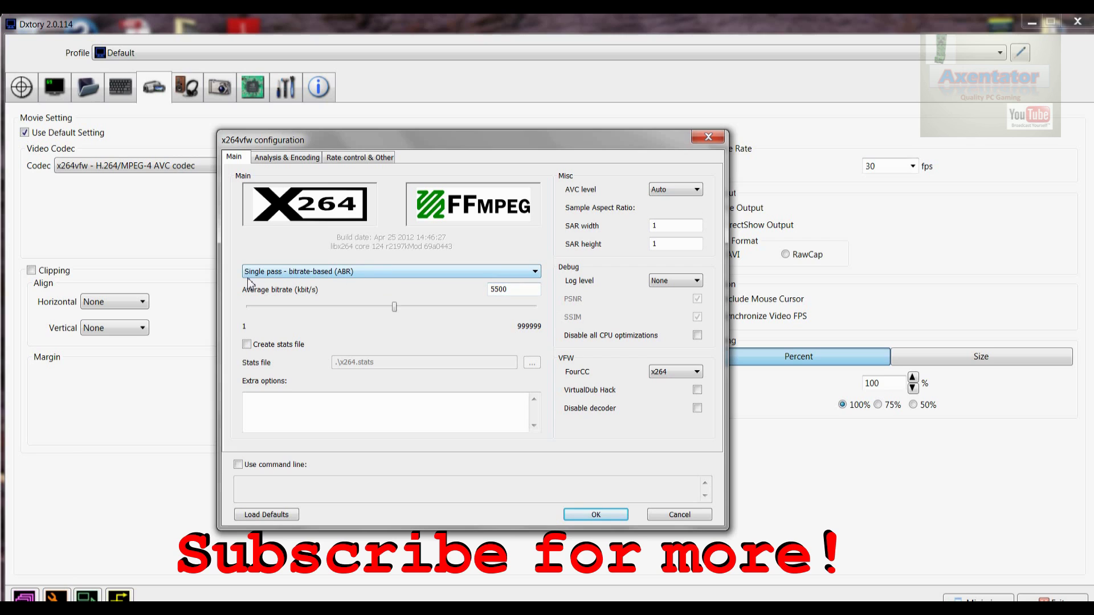
# Step: Keep Single pass ABR mode and set the average bitrate to 7500 kbit/s
pyautogui.click(315, 274)
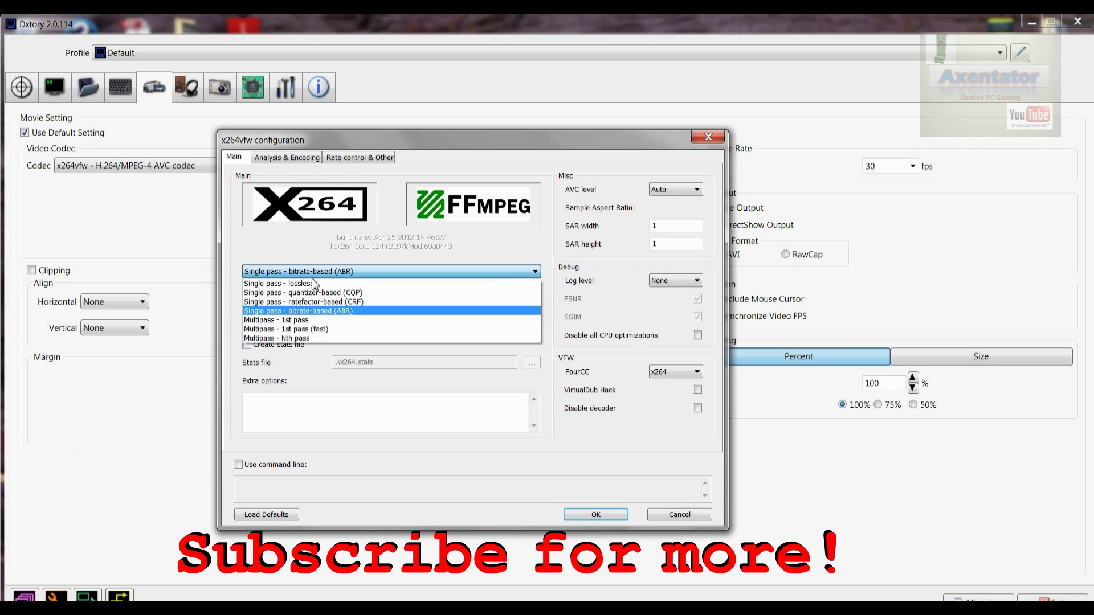
pyautogui.click(316, 314)
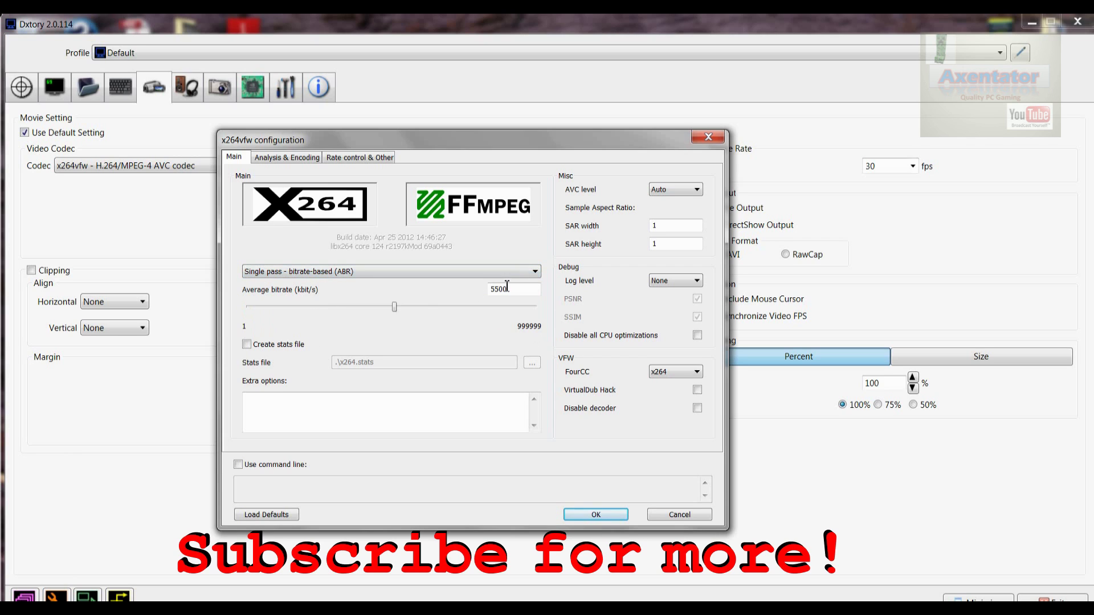
pyautogui.moveTo(530, 289); pyautogui.dragTo(453, 294)
pyautogui.write('7500')
pyautogui.click(246, 344)
pyautogui.moveTo(514, 292); pyautogui.dragTo(491, 292)
pyautogui.click(517, 290)
pyautogui.click(312, 161)
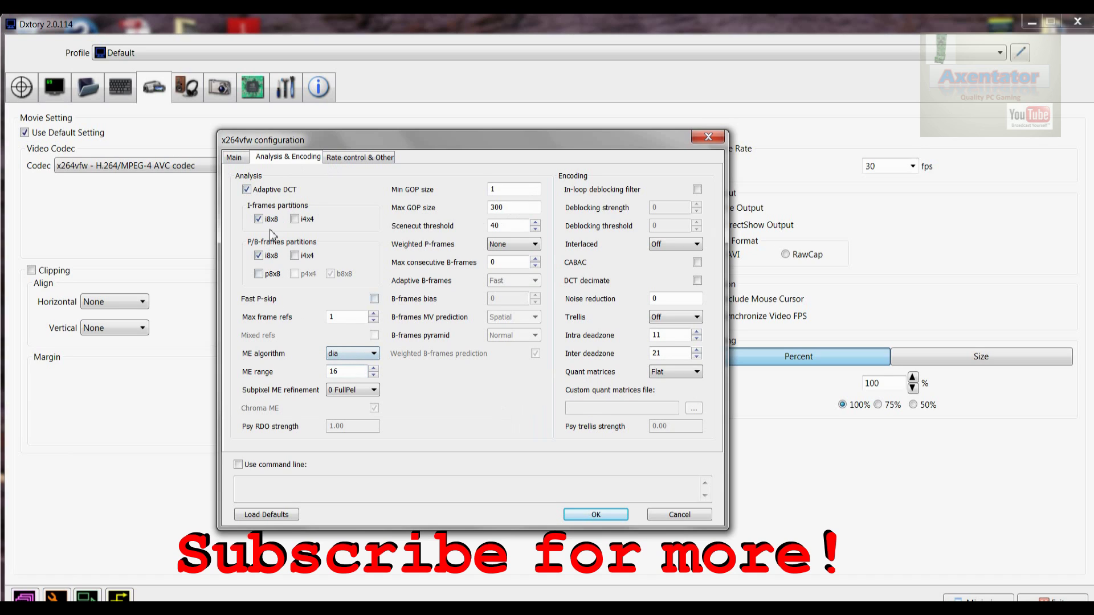
# Step: Leave the analysis options at dia ME, 0 FullPel subpixel refinement and ME range 16
pyautogui.click(350, 355)
pyautogui.click(352, 364)
pyautogui.click(349, 390)
pyautogui.click(365, 391)
pyautogui.moveTo(353, 372); pyautogui.dragTo(325, 372)
pyautogui.click(342, 370)
# Step: Keep Threads at 4 in rate control options and confirm the x264 configuration
pyautogui.click(335, 158)
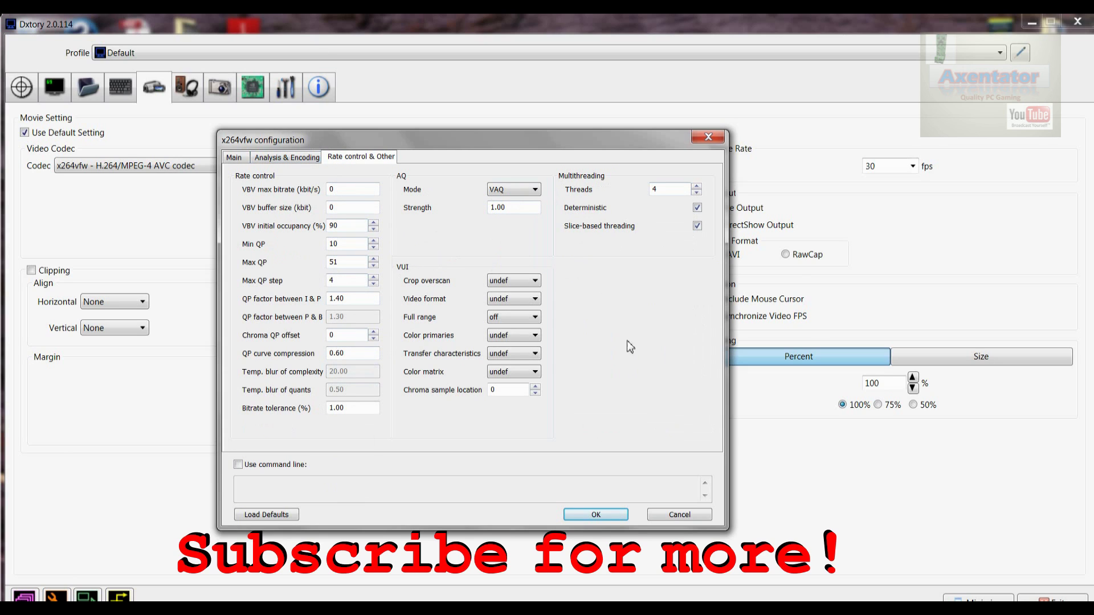
pyautogui.click(696, 187)
pyautogui.click(696, 192)
pyautogui.click(596, 516)
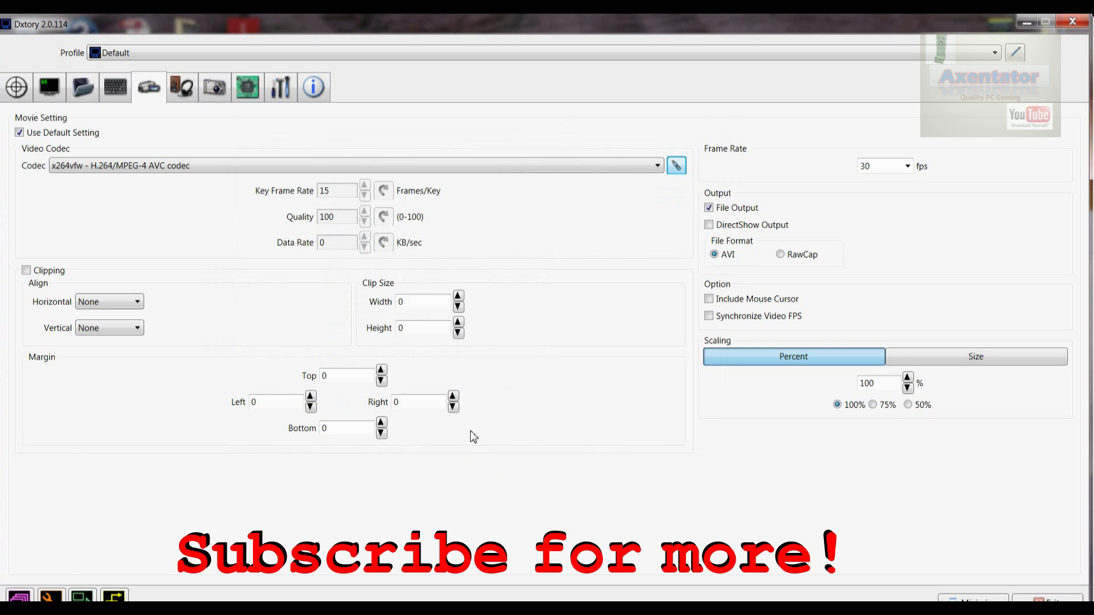
# Step: Set audio stream 2 to record from the Yeti Stereo Microphone
pyautogui.click(183, 95)
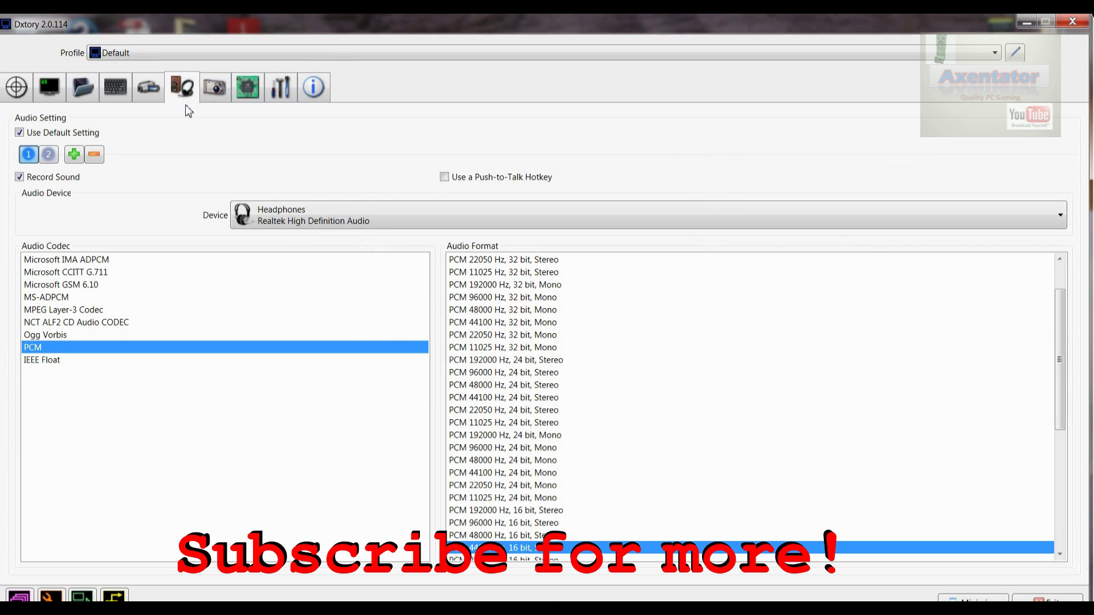
pyautogui.click(29, 157)
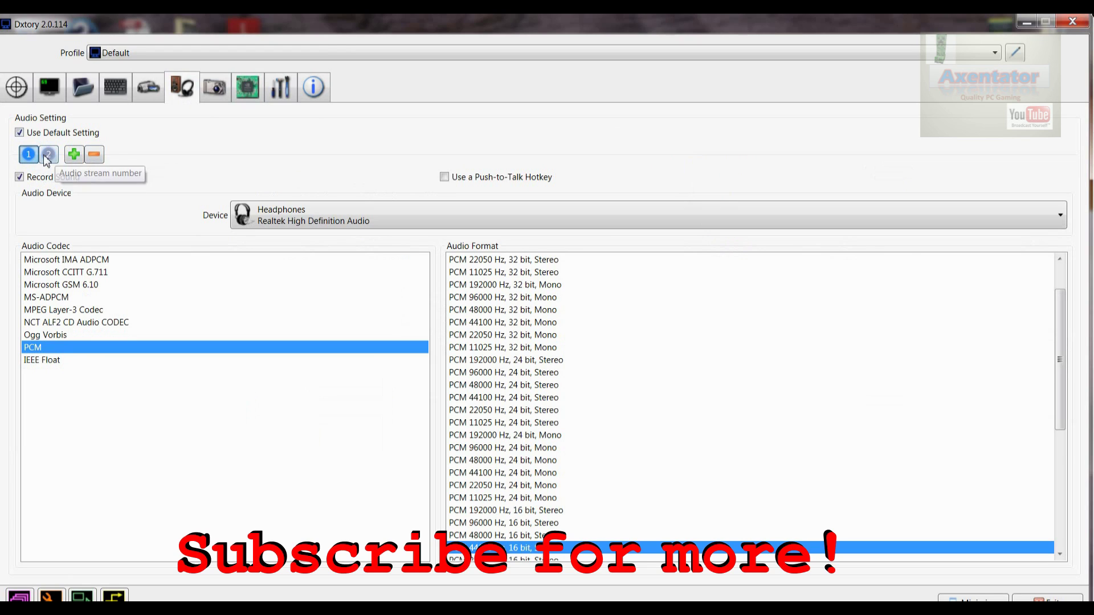
pyautogui.click(310, 227)
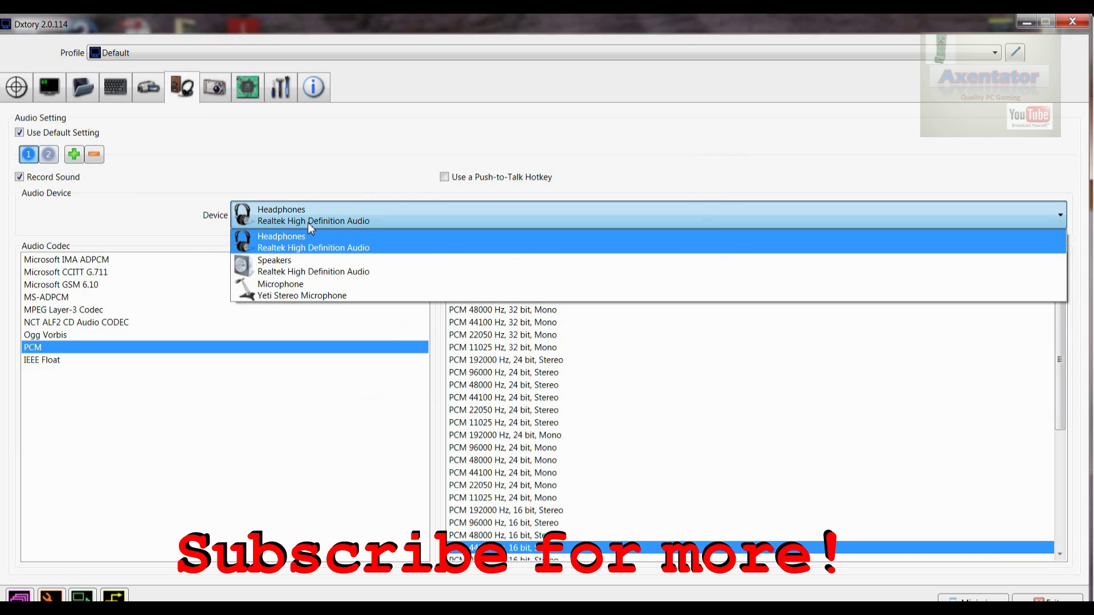
pyautogui.click(302, 289)
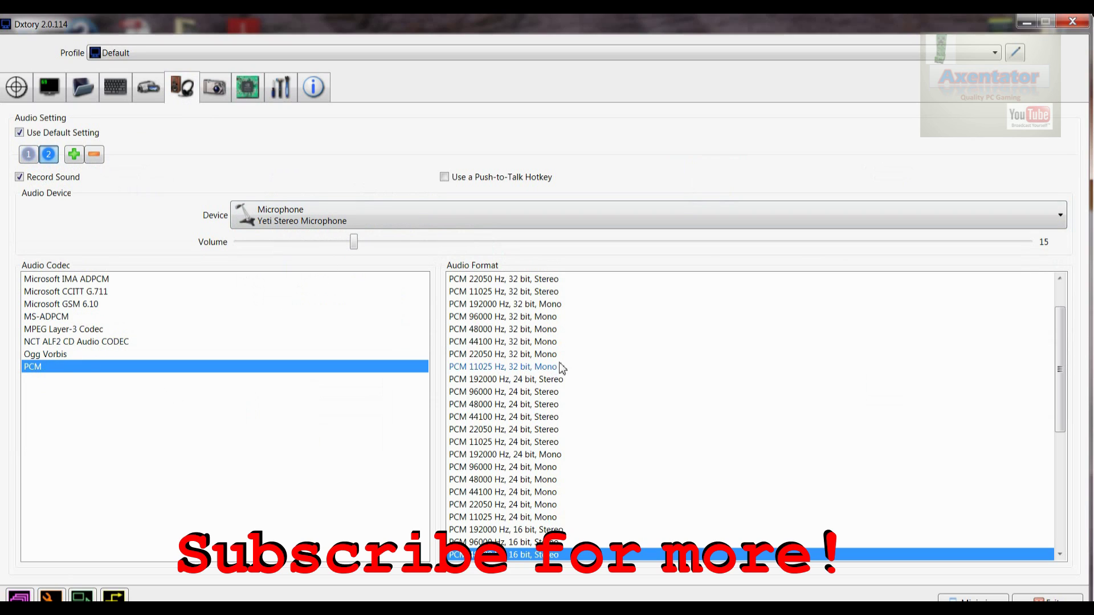
# Step: Choose PCM 48000 Hz, 16 bit, Stereo as the stream's audio format
pyautogui.moveTo(1061, 423); pyautogui.dragTo(1054, 485)
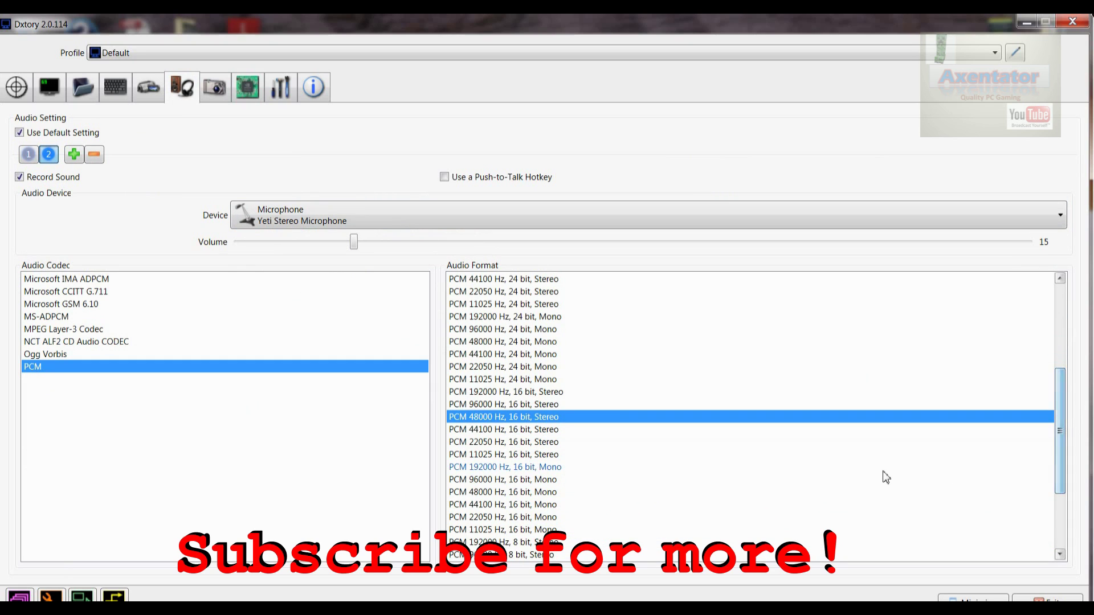
pyautogui.click(517, 432)
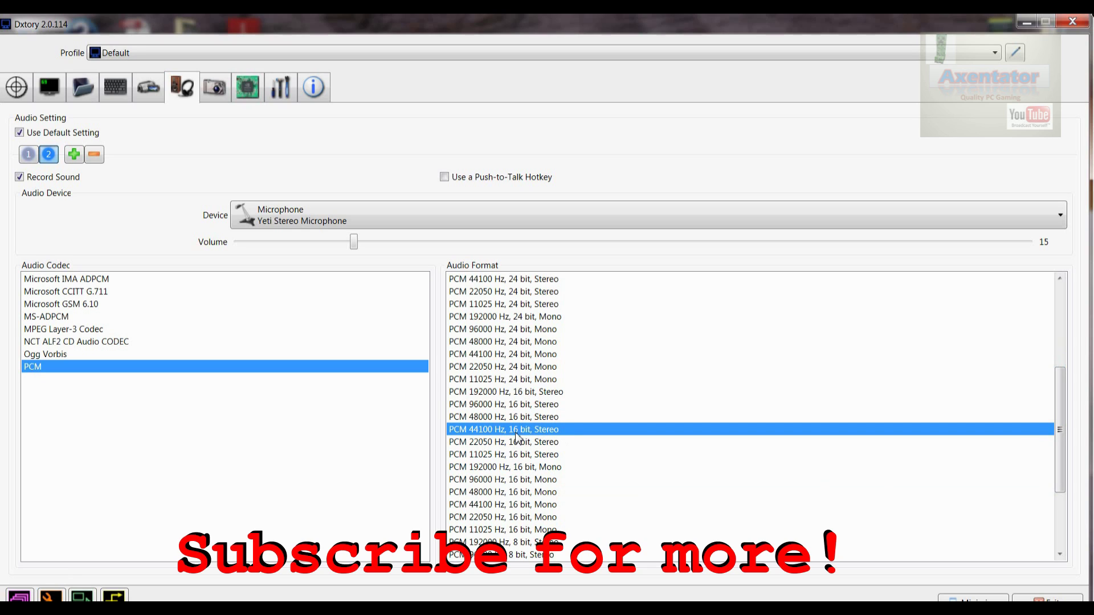
pyautogui.click(520, 419)
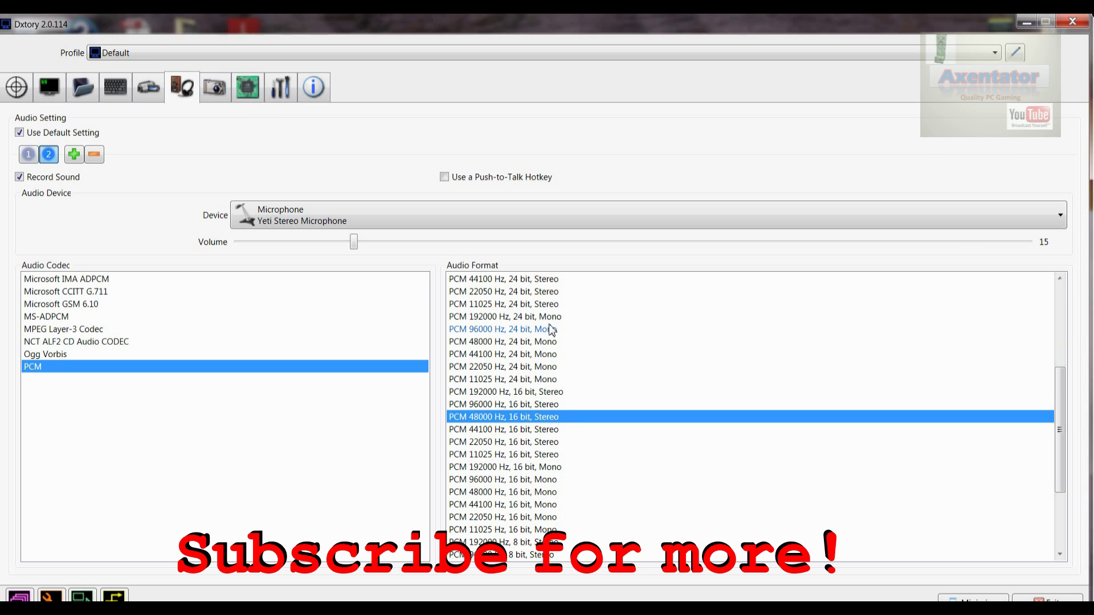
# Step: Switch to the ScreenShot tab showing JPEG quality 100 settings
pyautogui.click(208, 91)
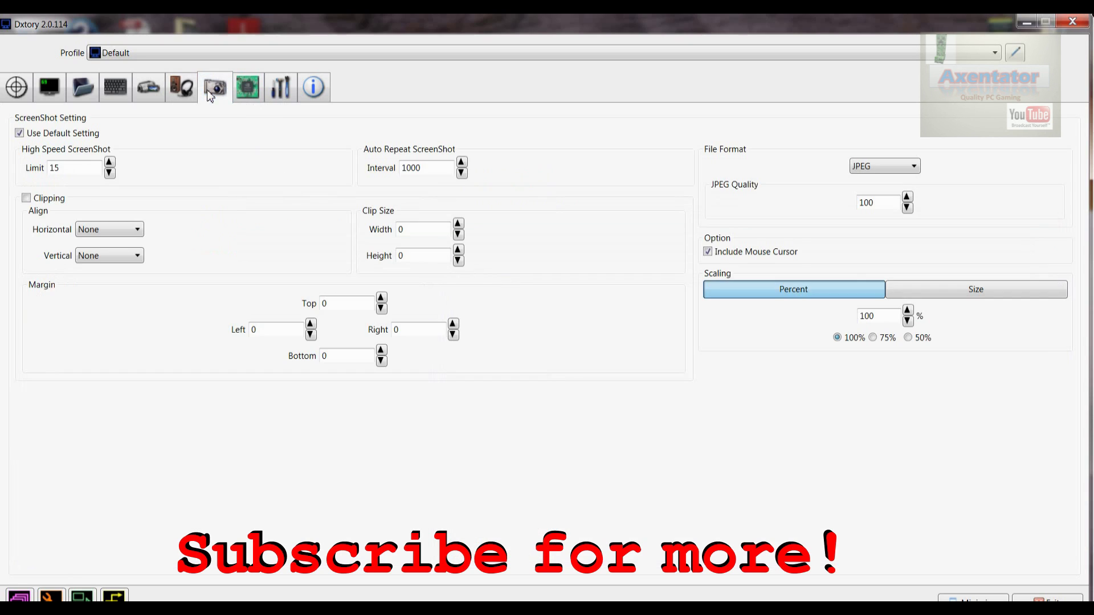